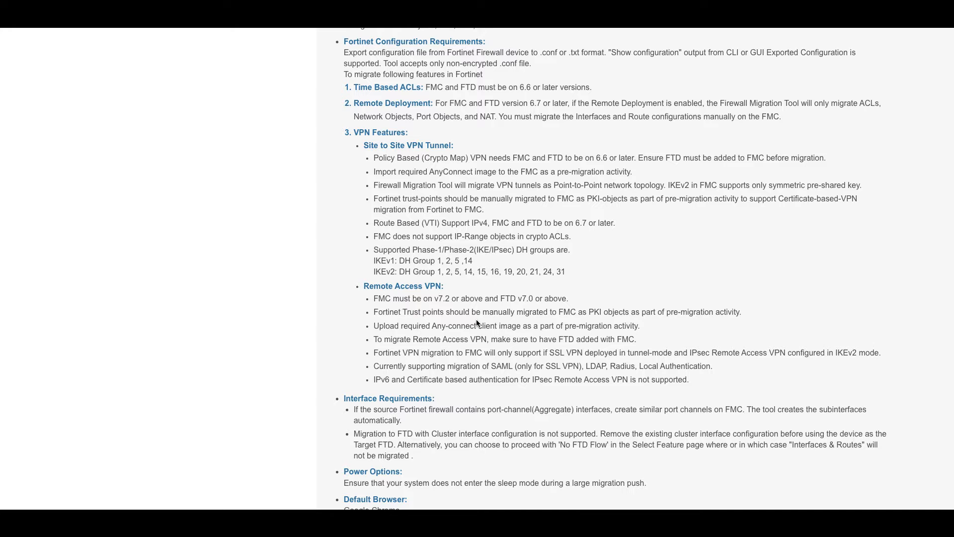
# Step: Choose Fortinet (5.0+) as the source firewall and start the migration
pyautogui.scroll(4, 476, 323)
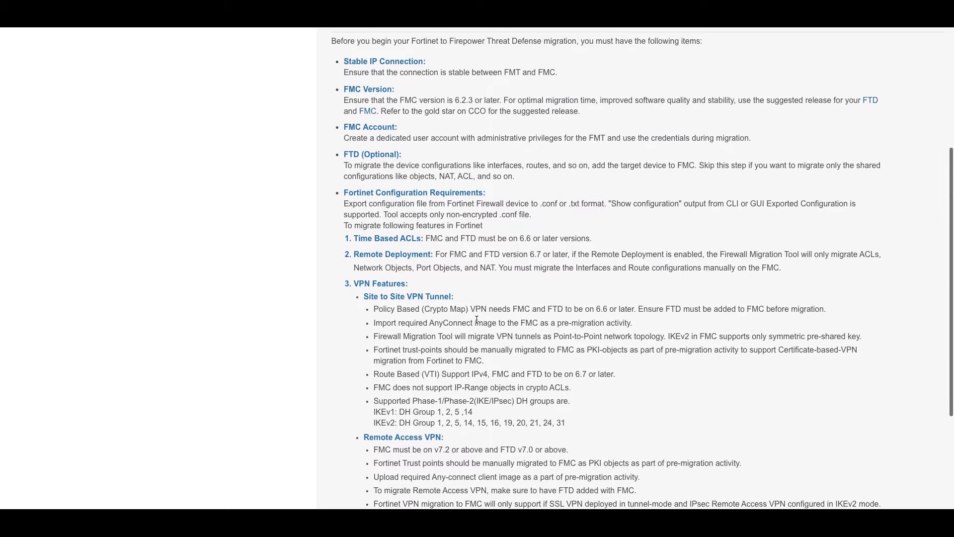
pyautogui.scroll(-3, 477, 322)
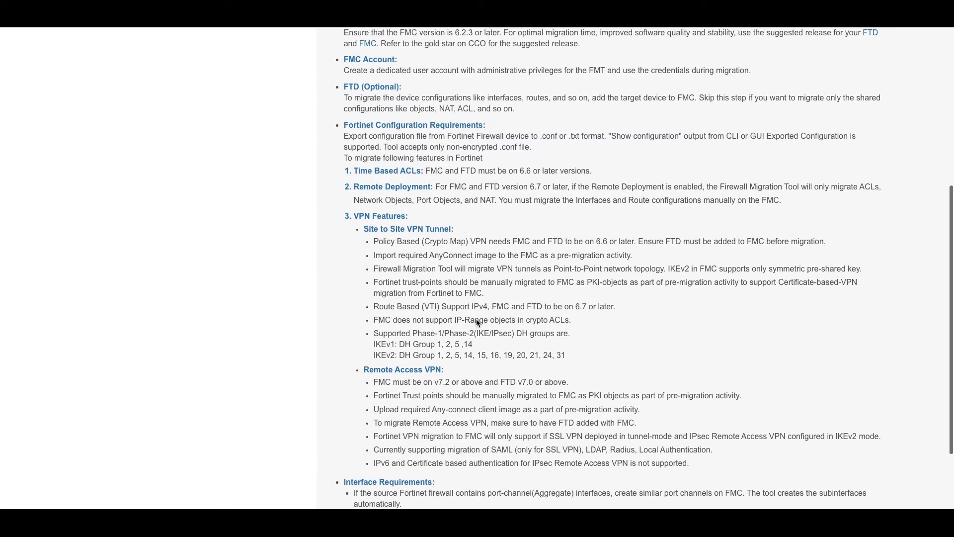
pyautogui.scroll(-1, 477, 322)
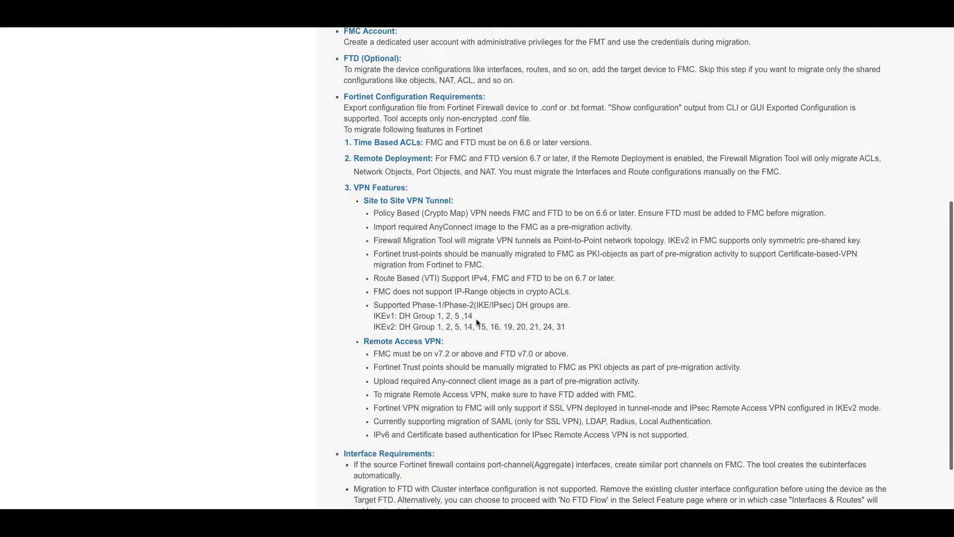
pyautogui.scroll(-1, 476, 322)
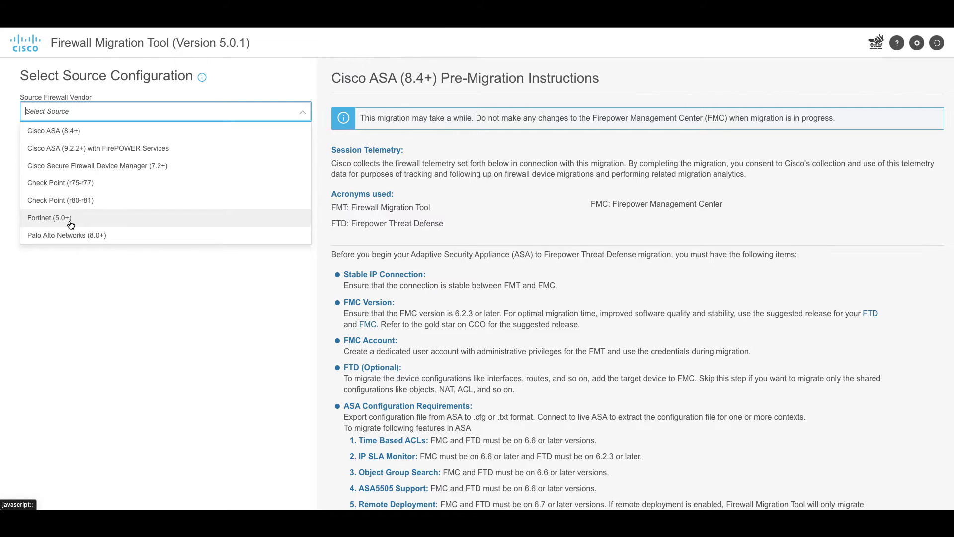
pyautogui.click(69, 217)
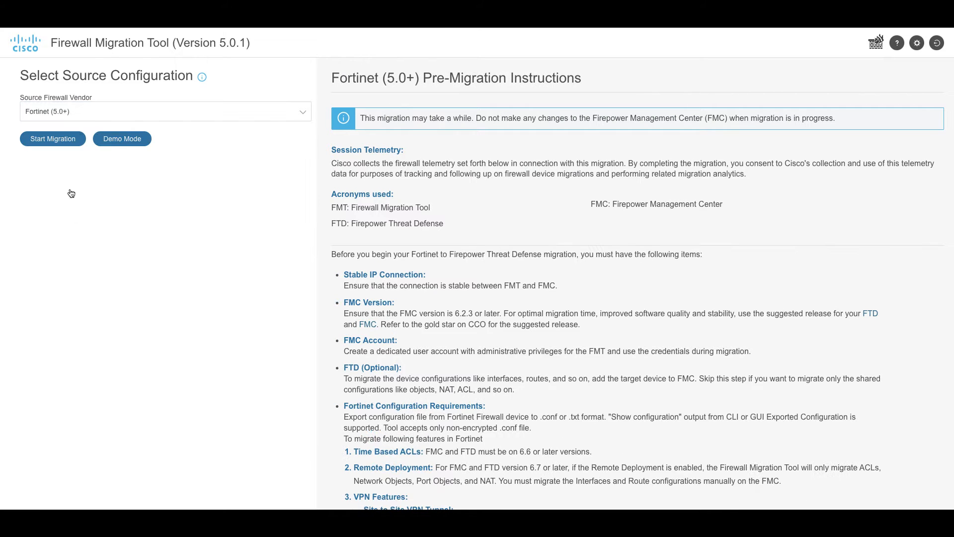
pyautogui.click(55, 139)
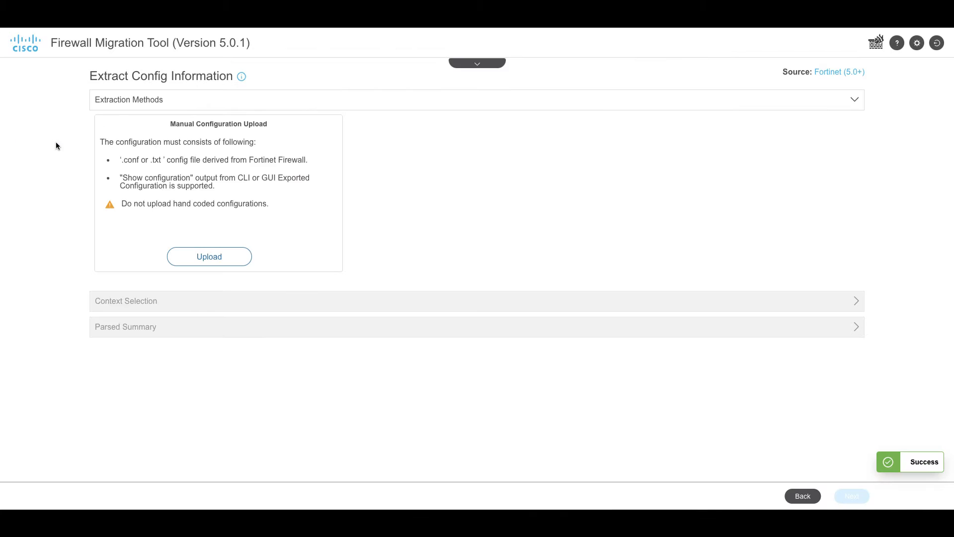
# Step: Upload ravpn_with_multipauthrule.conf from Downloads and accept the parsed summary
pyautogui.click(230, 255)
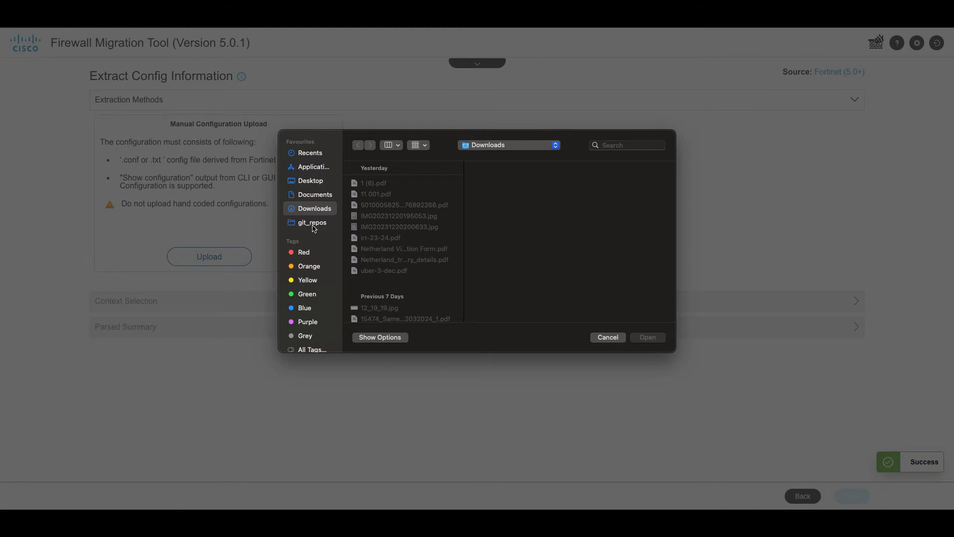
pyautogui.click(428, 259)
pyautogui.click(645, 336)
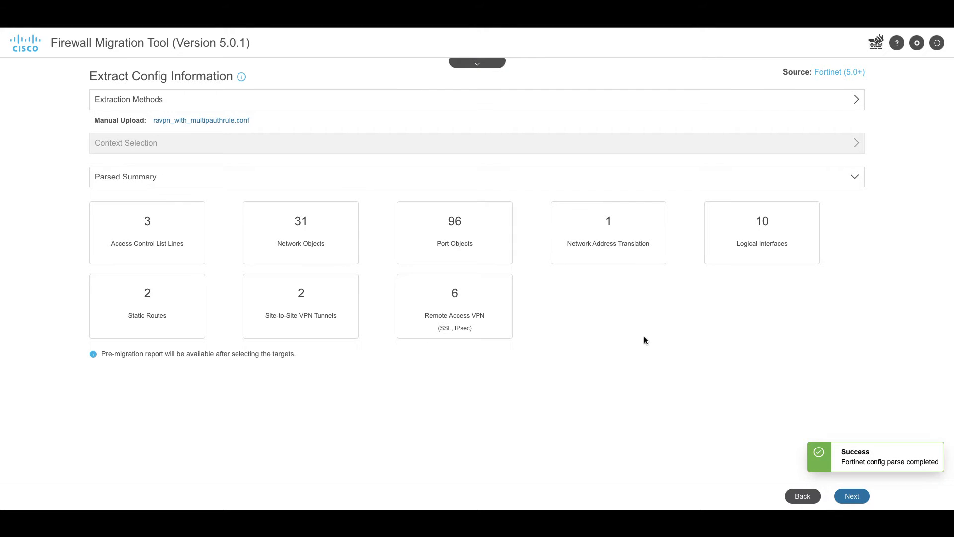
pyautogui.click(853, 498)
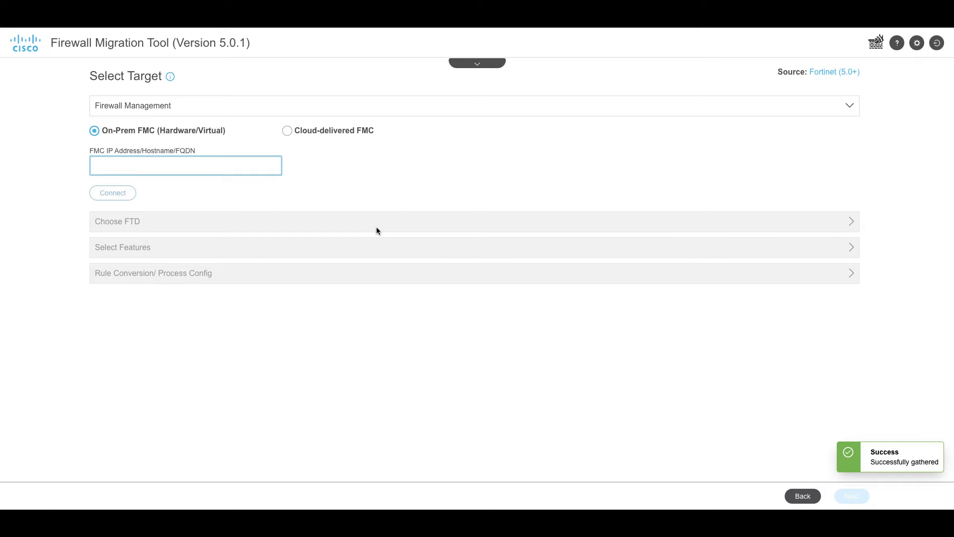
pyautogui.write('https://10.196.155.3:15751')
pyautogui.press('BackSpace')
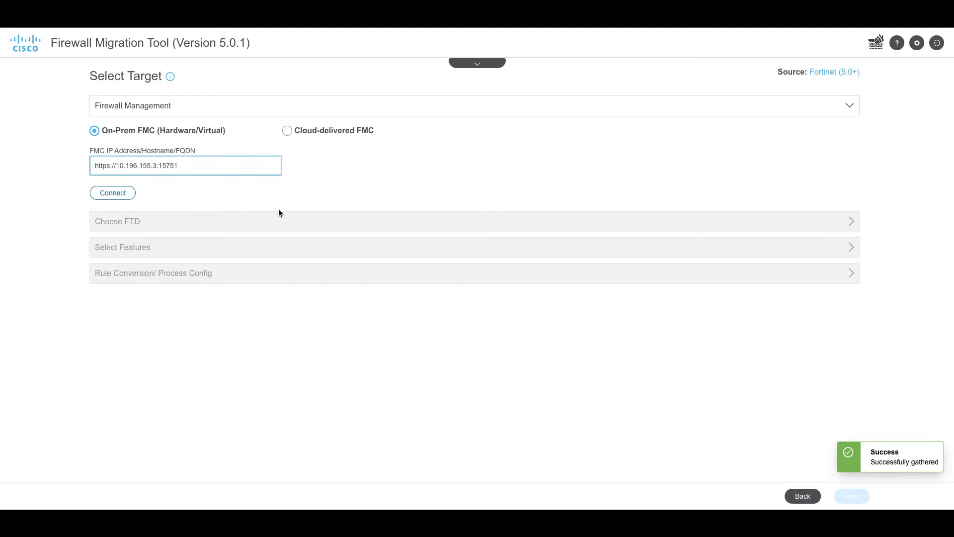
pyautogui.moveTo(117, 166); pyautogui.dragTo(94, 166)
pyautogui.press('BackSpace')
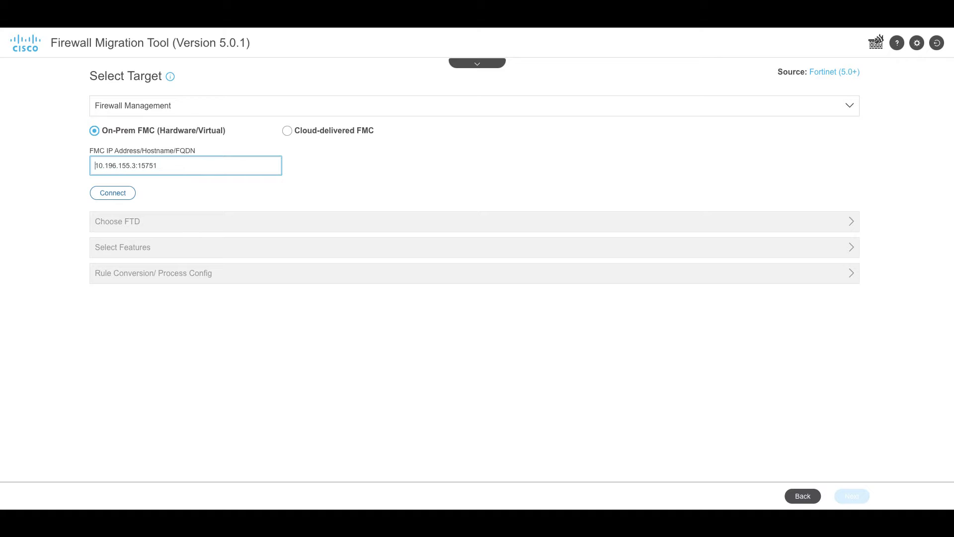
pyautogui.click(112, 193)
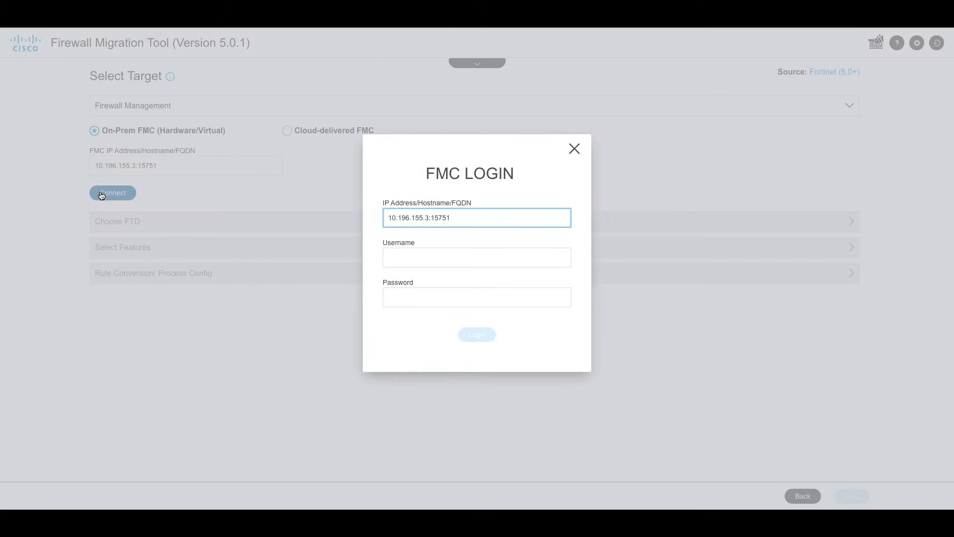
# Step: Log in to the FMC as admin with the account password and proceed
pyautogui.click(424, 259)
pyautogui.write('admin')
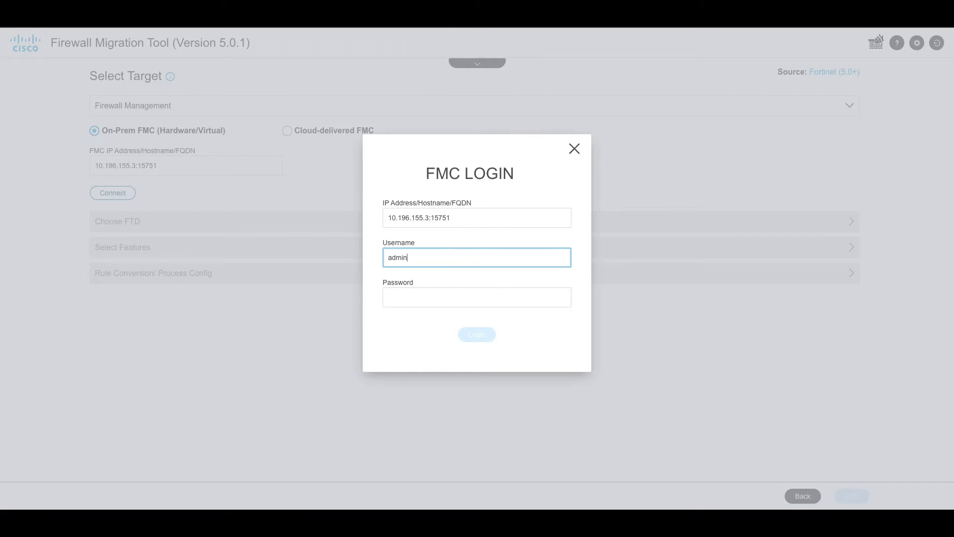
pyautogui.press('Tab')
pyautogui.write('•')
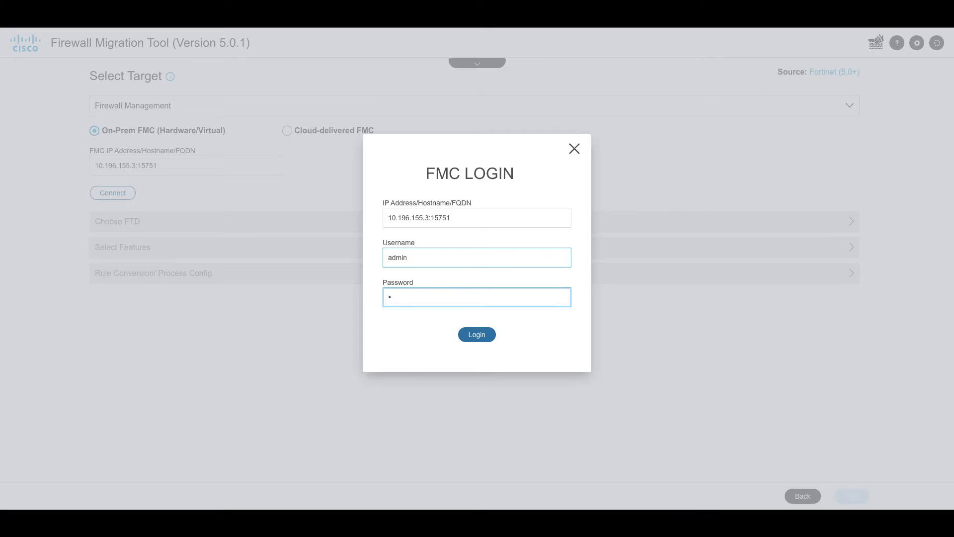
pyautogui.write('••••••••')
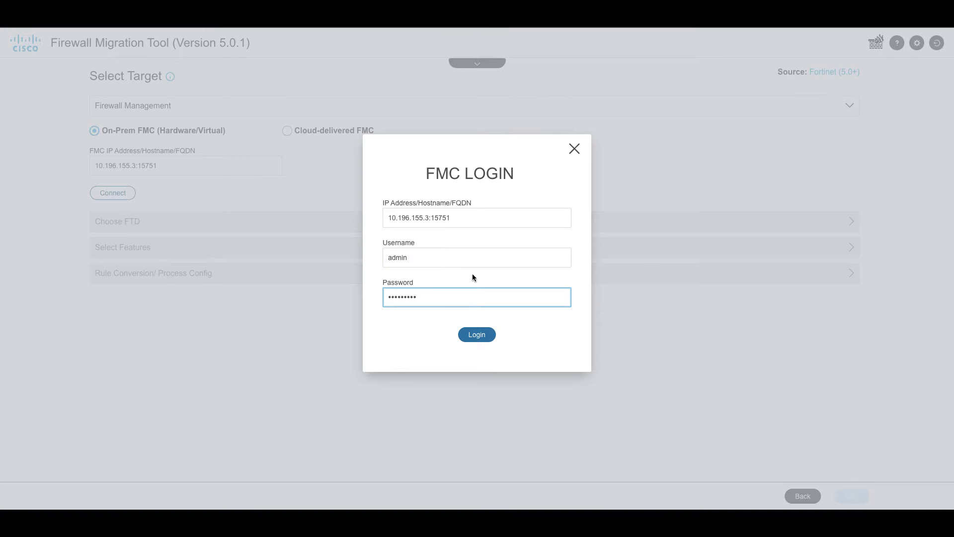
pyautogui.click(475, 337)
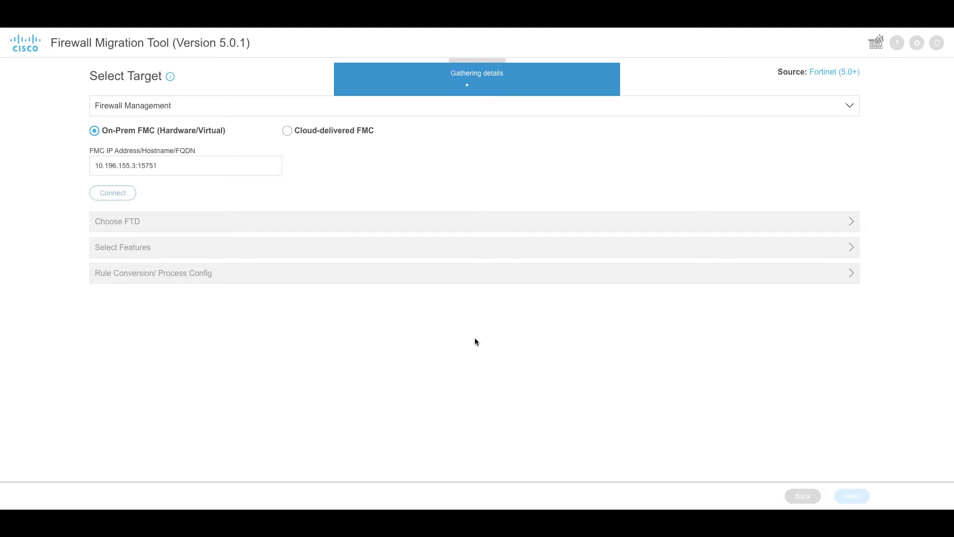
pyautogui.click(110, 236)
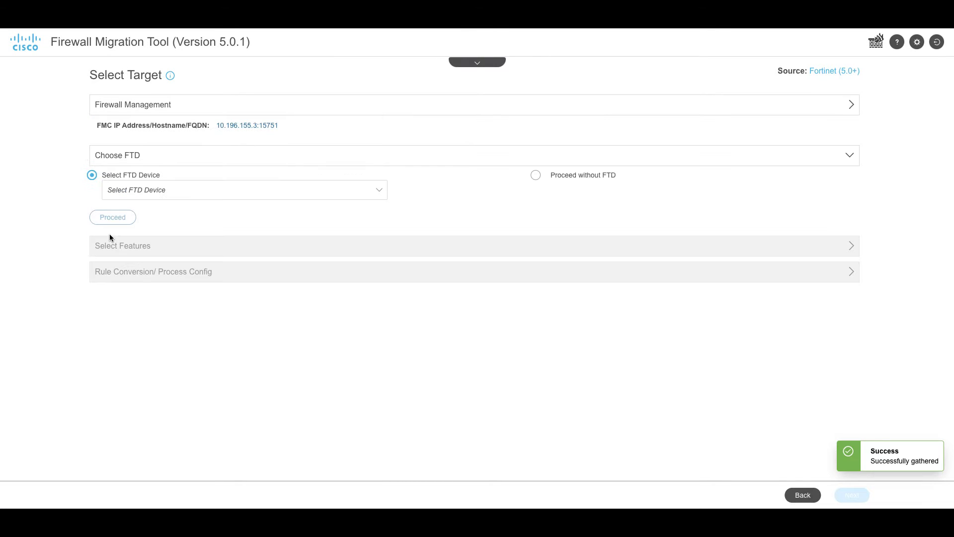
# Step: Target FTD device 10.88.146.199 and keep all features, including Remote Access VPN, selected
pyautogui.click(128, 196)
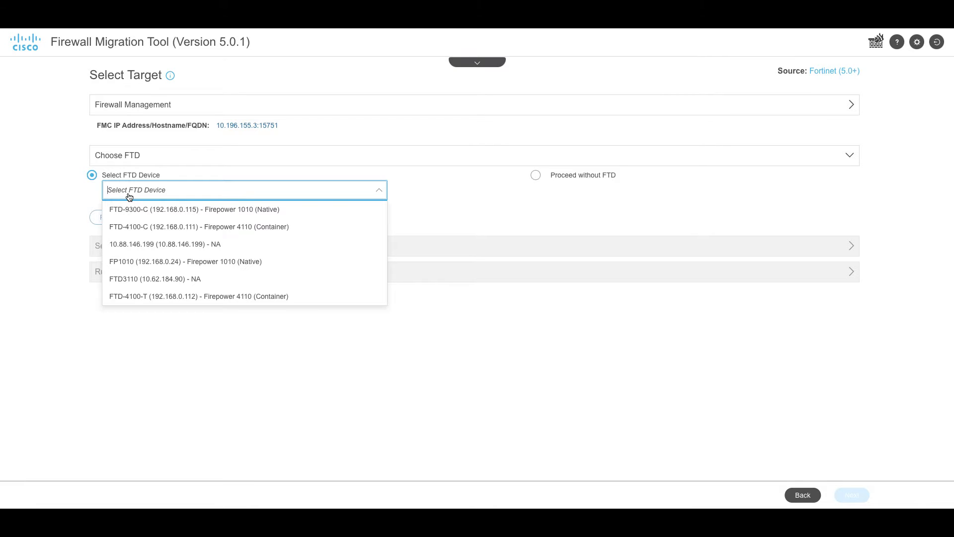
pyautogui.click(134, 247)
pyautogui.click(115, 222)
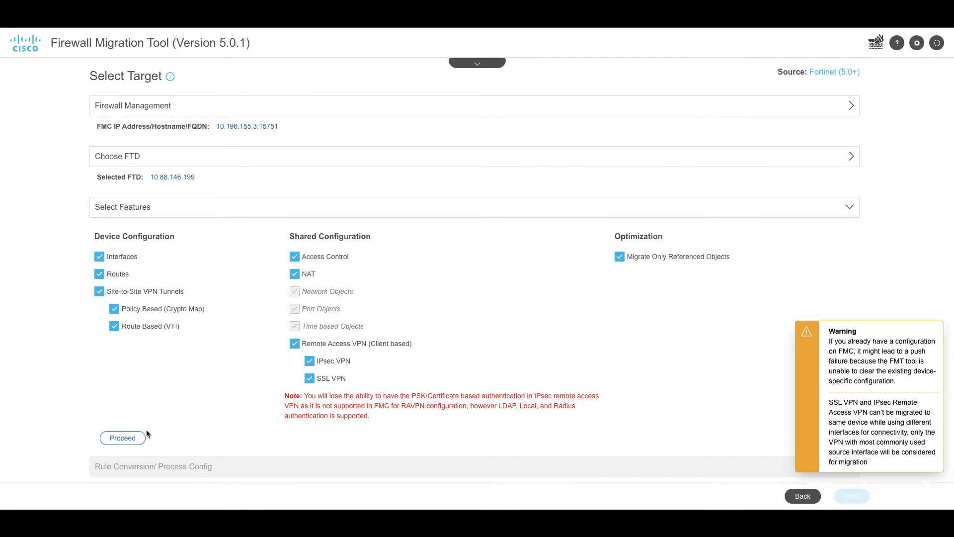
pyautogui.click(117, 440)
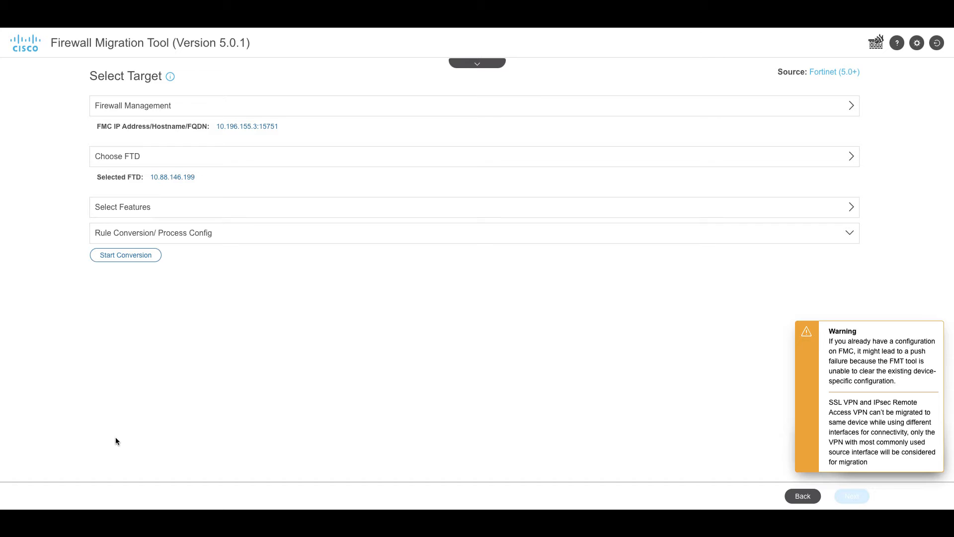
# Step: Convert the Fortinet configuration and review the results showing 0 parsing errors
pyautogui.click(126, 252)
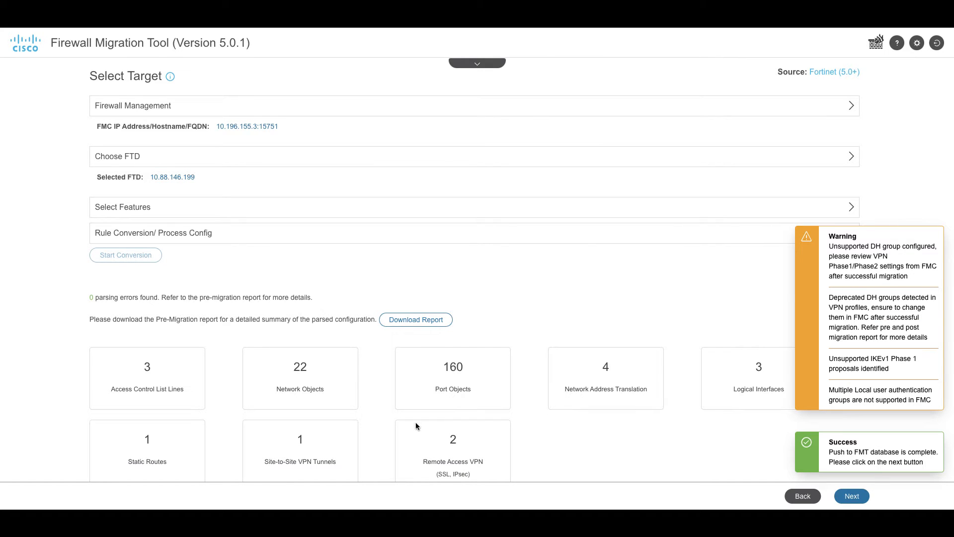
pyautogui.scroll(-1, 605, 439)
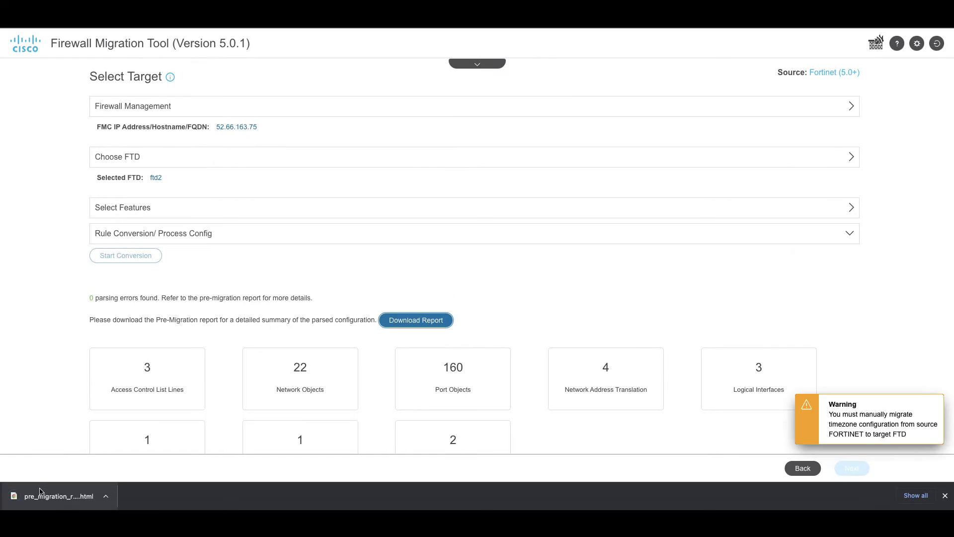
pyautogui.click(41, 494)
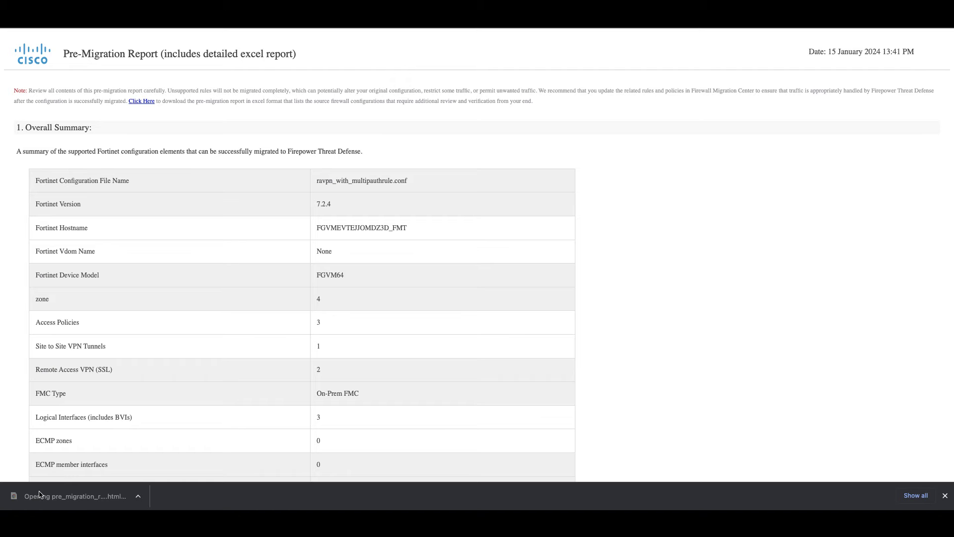
pyautogui.scroll(-3, 312, 408)
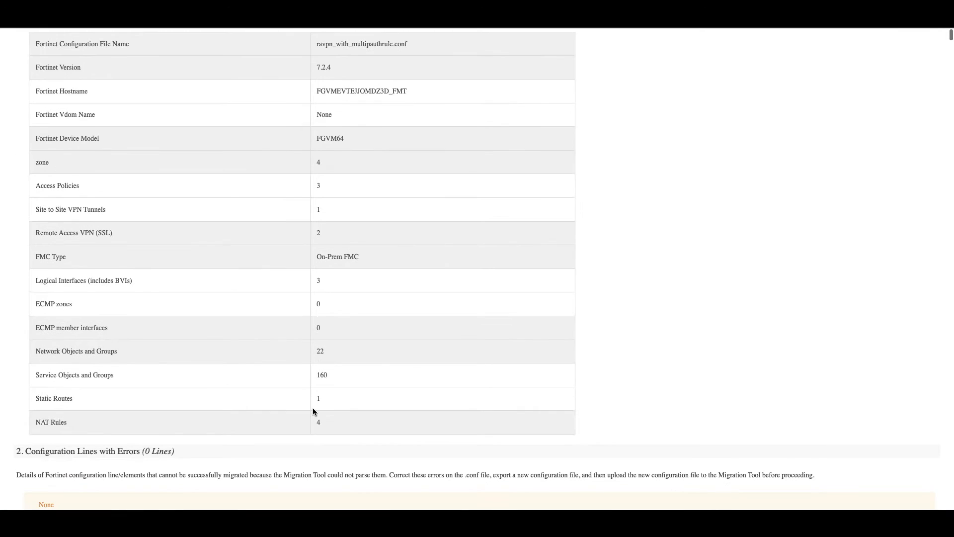
pyautogui.scroll(-4, 312, 409)
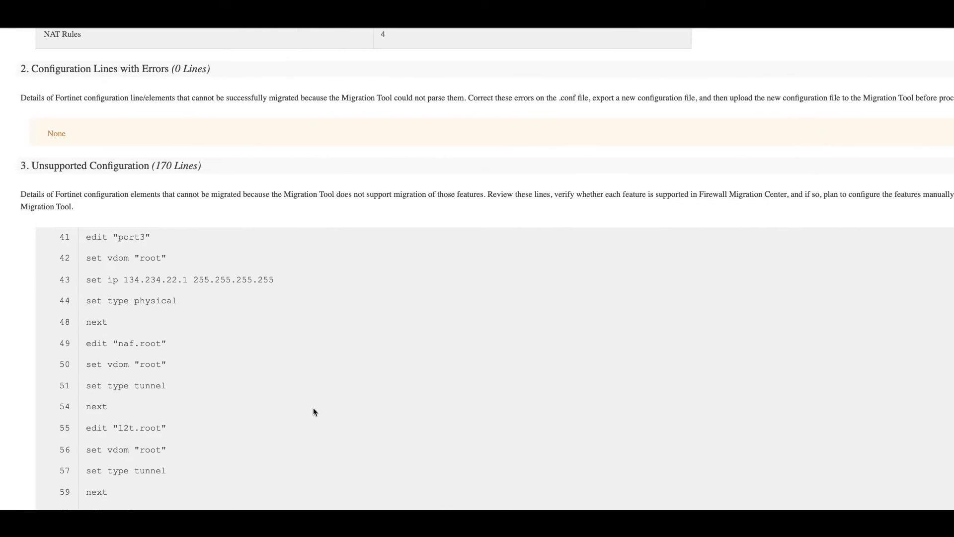
pyautogui.scroll(-10, 313, 408)
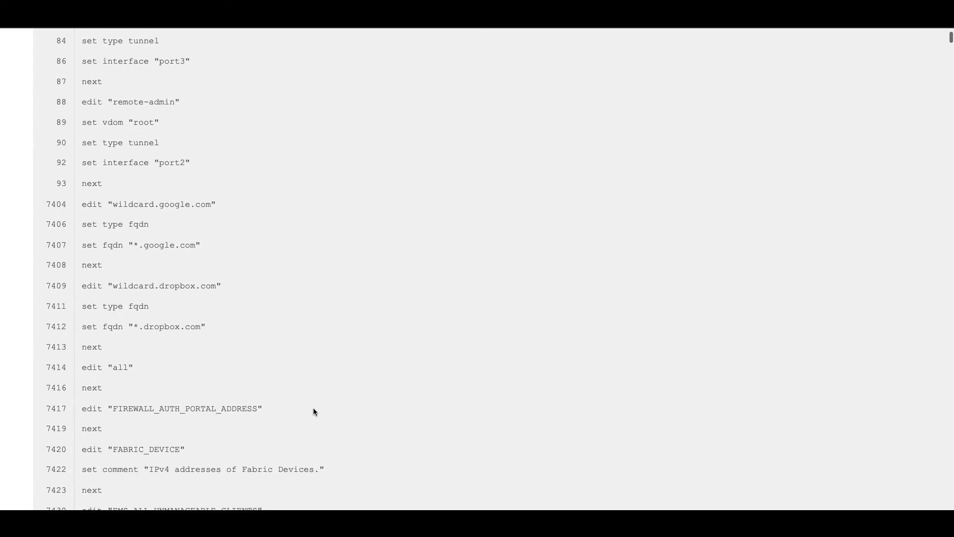
pyautogui.scroll(-18, 809, 141)
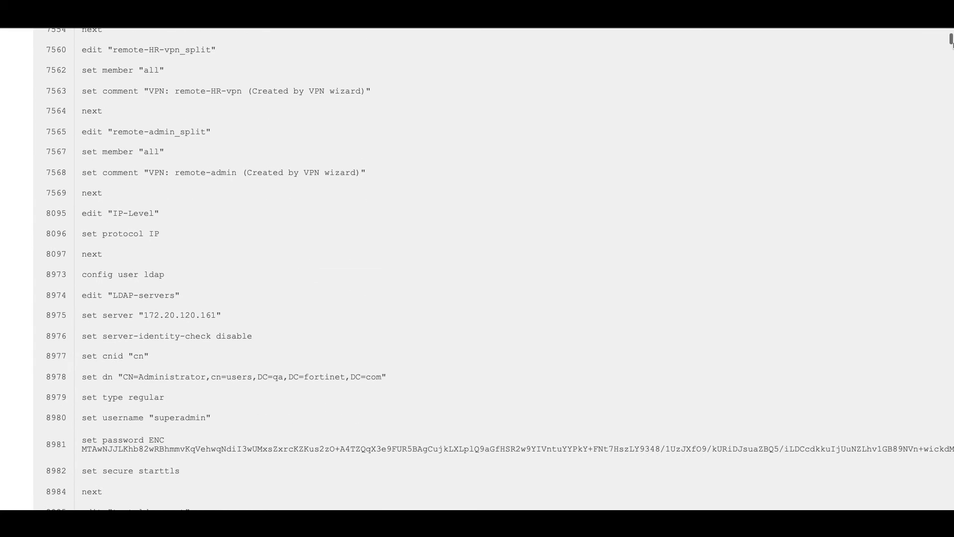
pyautogui.moveTo(951, 39); pyautogui.dragTo(949, 507)
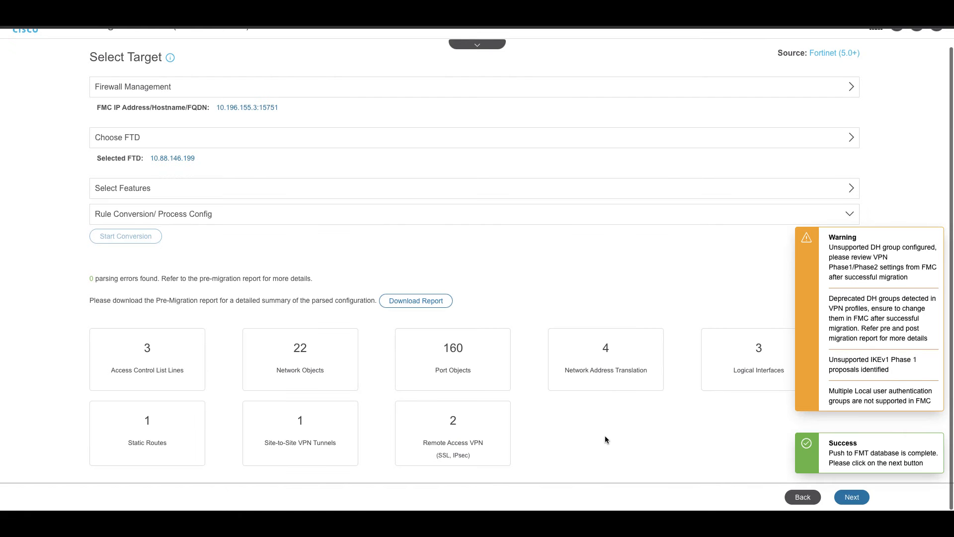
# Step: Accept and validate the FTD interface mapping
pyautogui.click(852, 497)
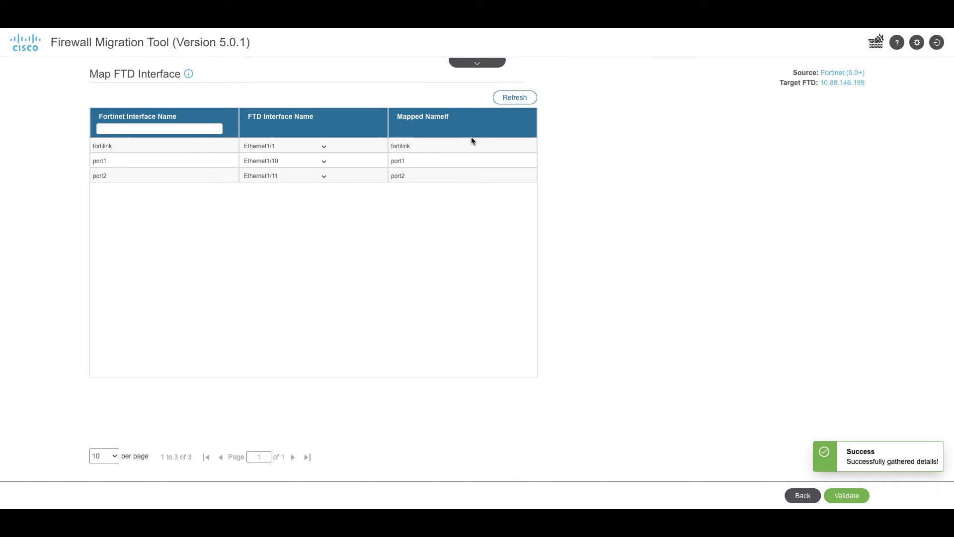
pyautogui.click(847, 499)
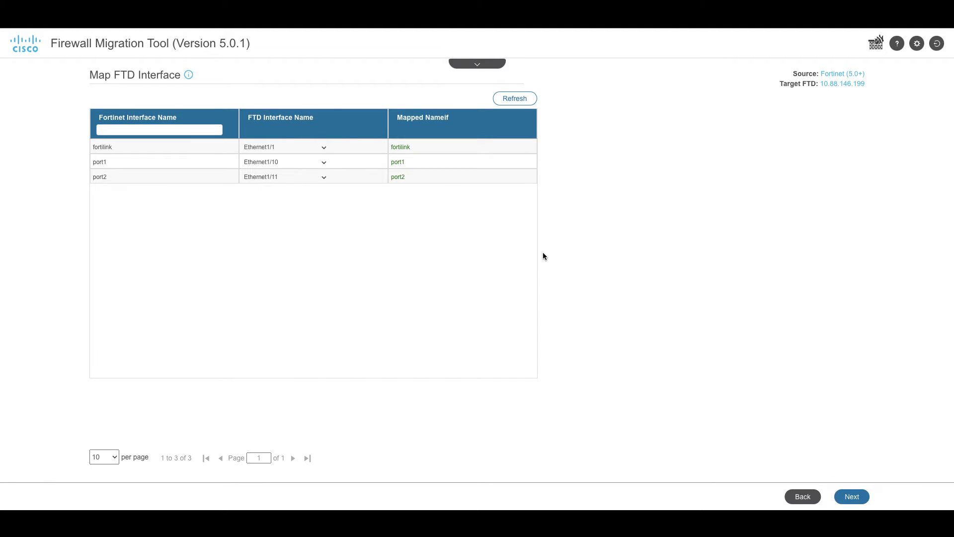
pyautogui.click(852, 496)
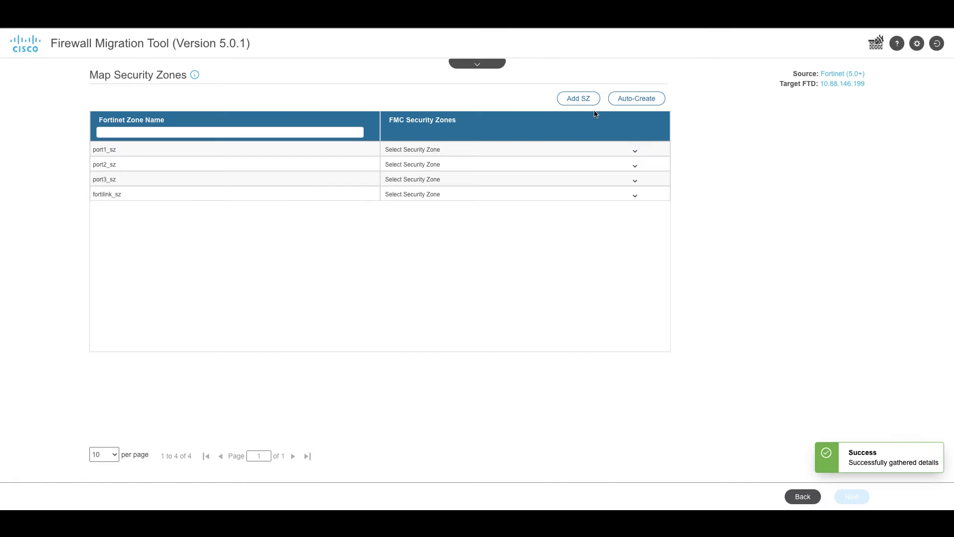
# Step: Auto-create FMC security zones matching the four Fortinet zones
pyautogui.click(636, 98)
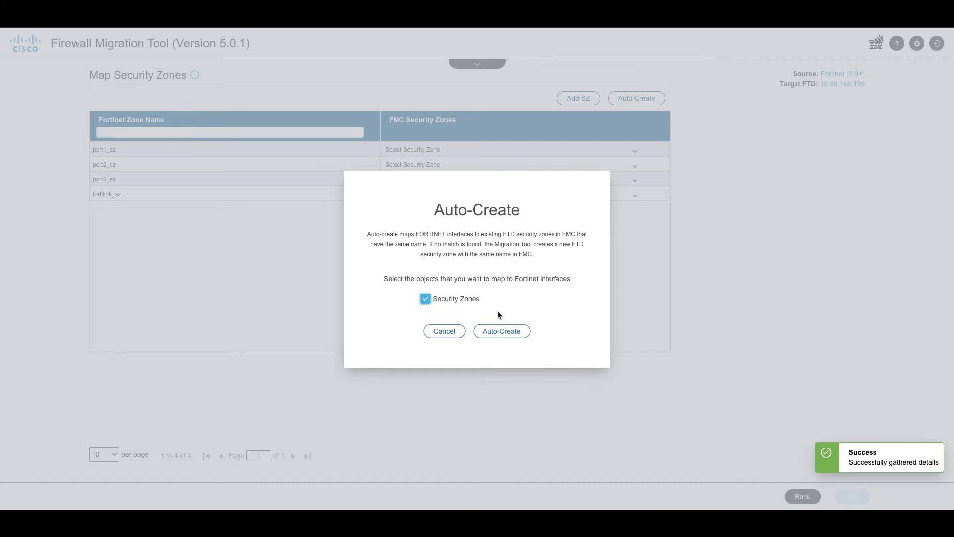
pyautogui.click(498, 331)
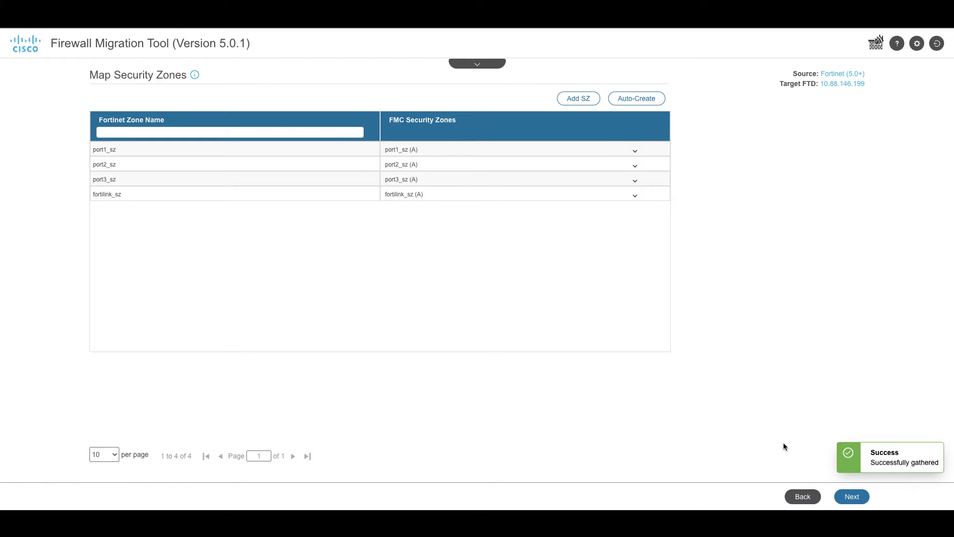
pyautogui.click(852, 496)
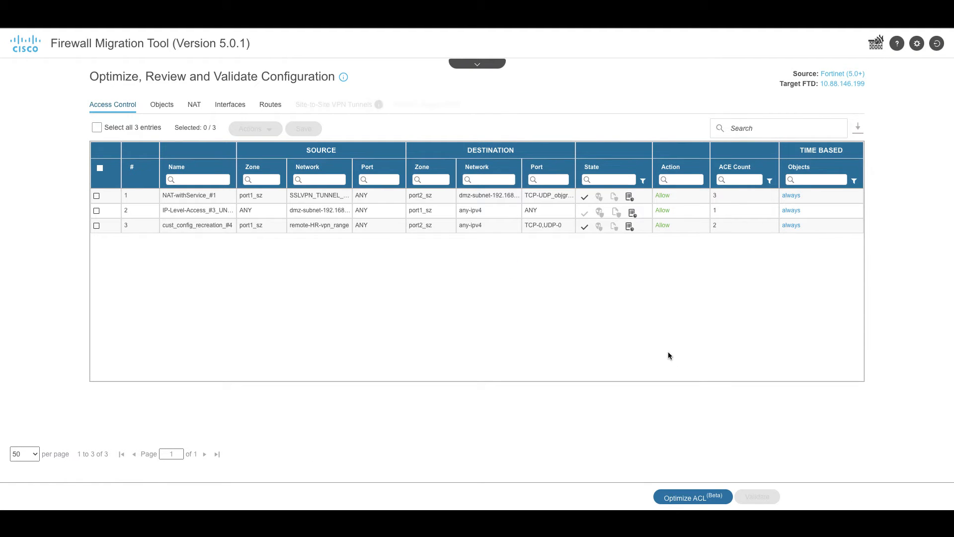
# Step: Enter and save the pre-shared key for the port1 site-to-site VPN tunnel
pyautogui.click(164, 113)
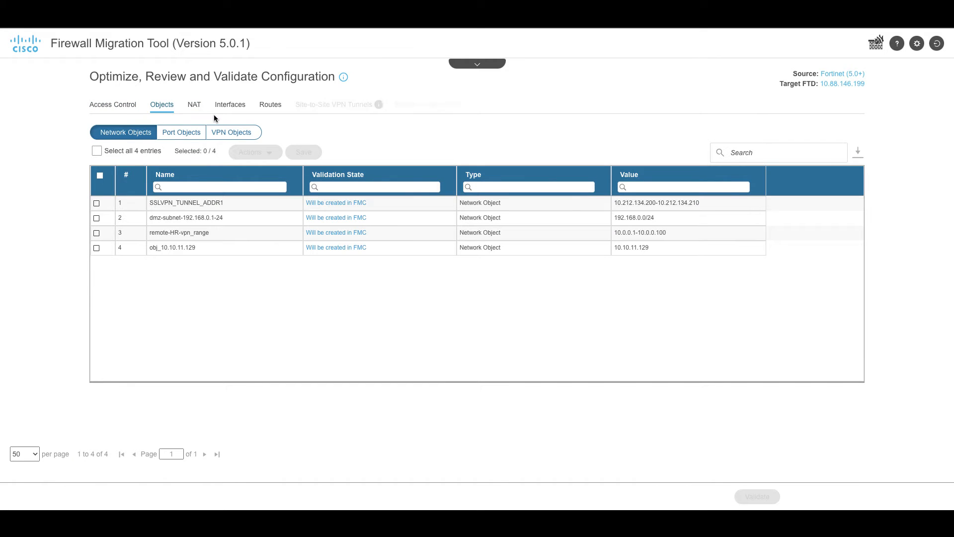
pyautogui.click(314, 112)
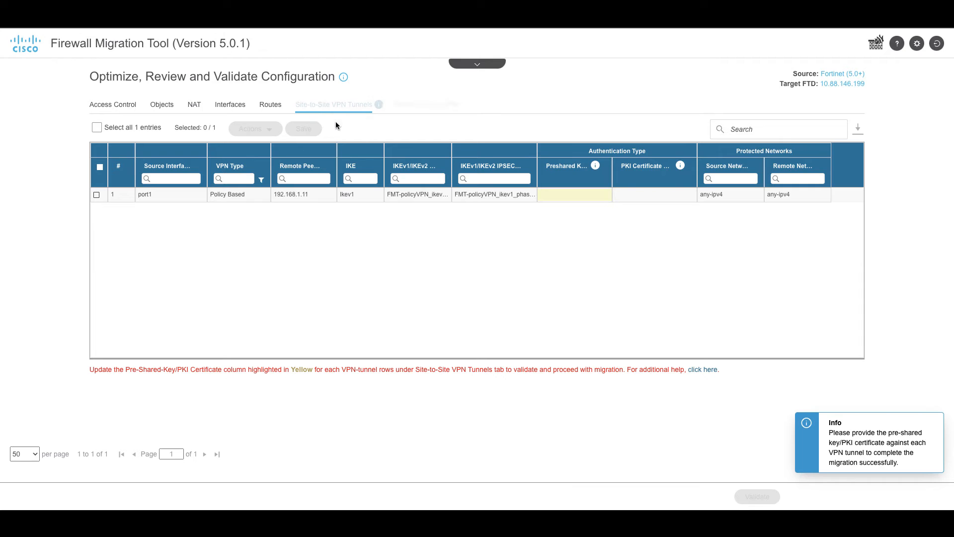
pyautogui.click(96, 195)
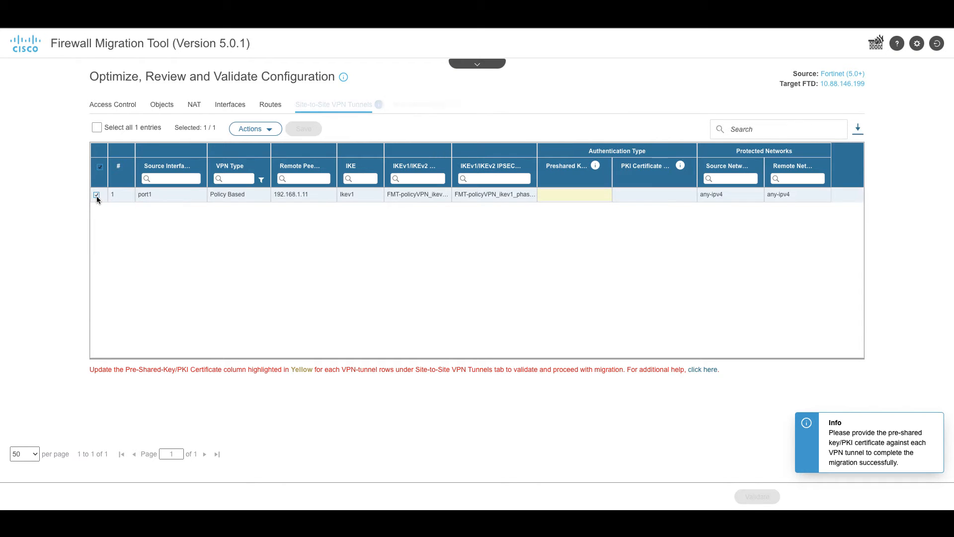
pyautogui.click(250, 129)
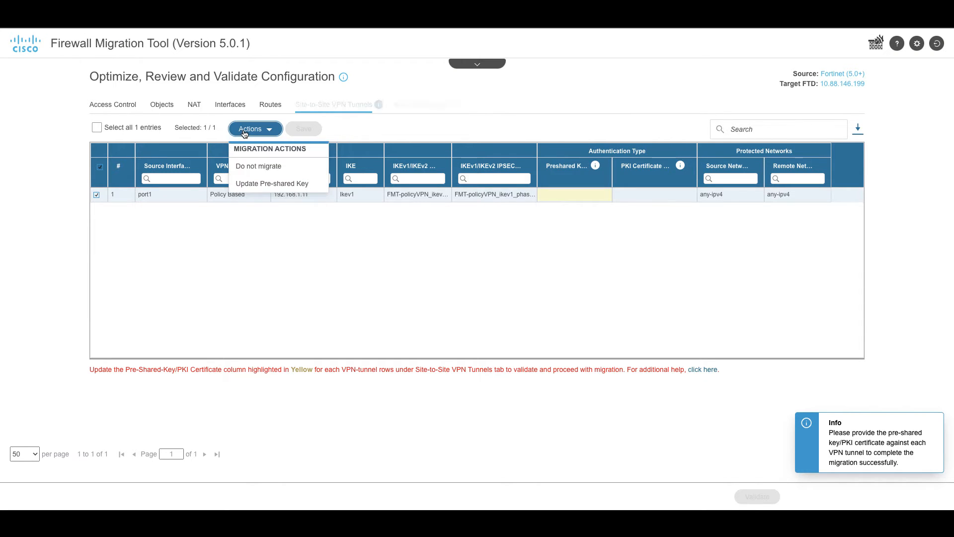
pyautogui.click(254, 184)
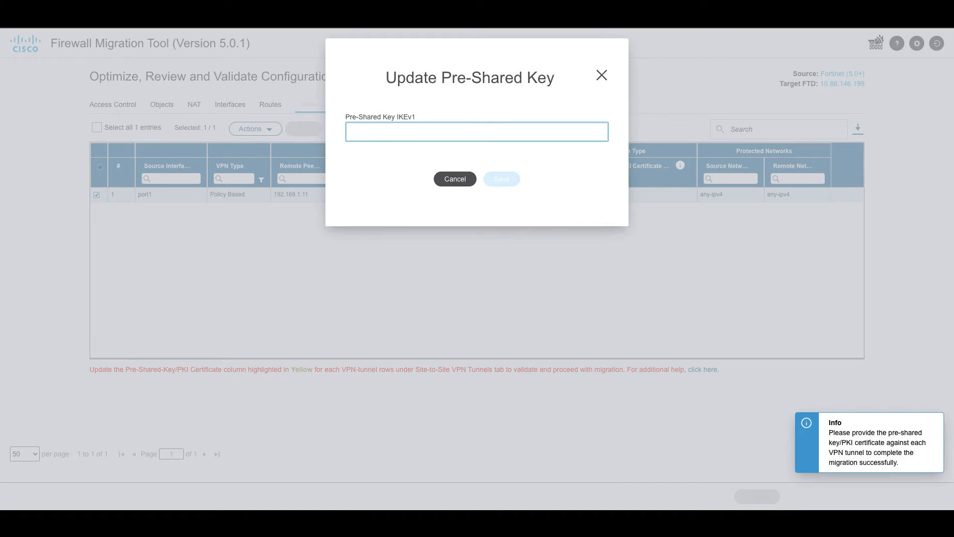
pyautogui.write('cisco')
pyautogui.click(501, 179)
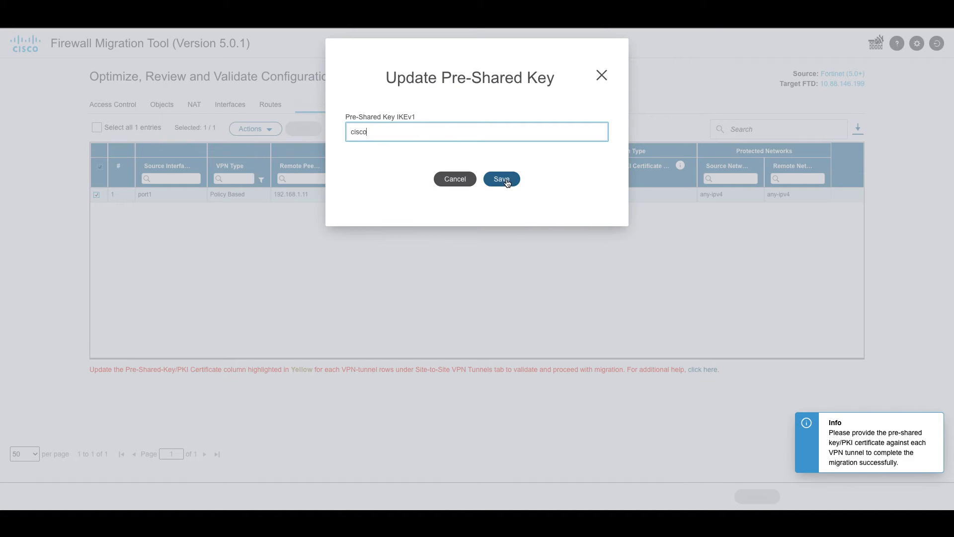
pyautogui.click(415, 104)
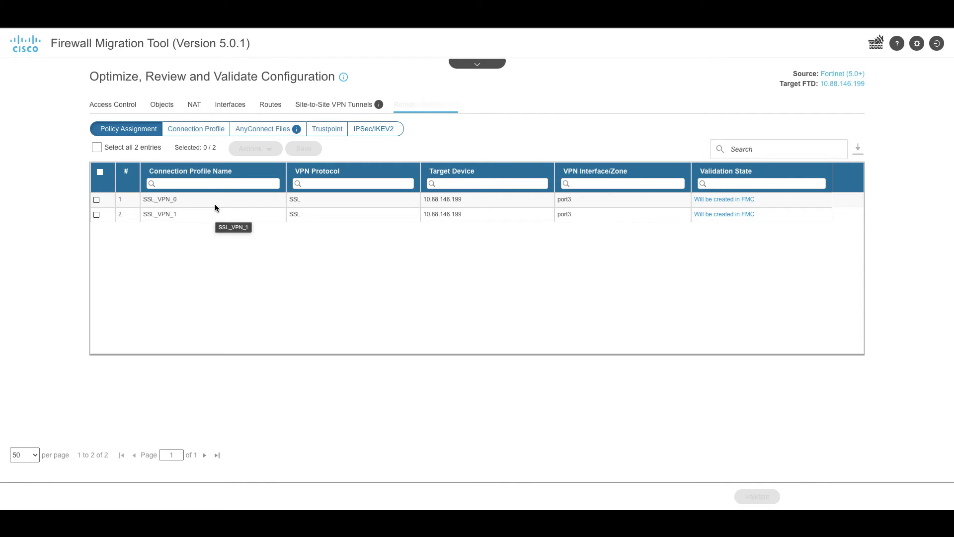
# Step: Enter, confirm and save the key for the first internal-radius AAA server
pyautogui.click(192, 133)
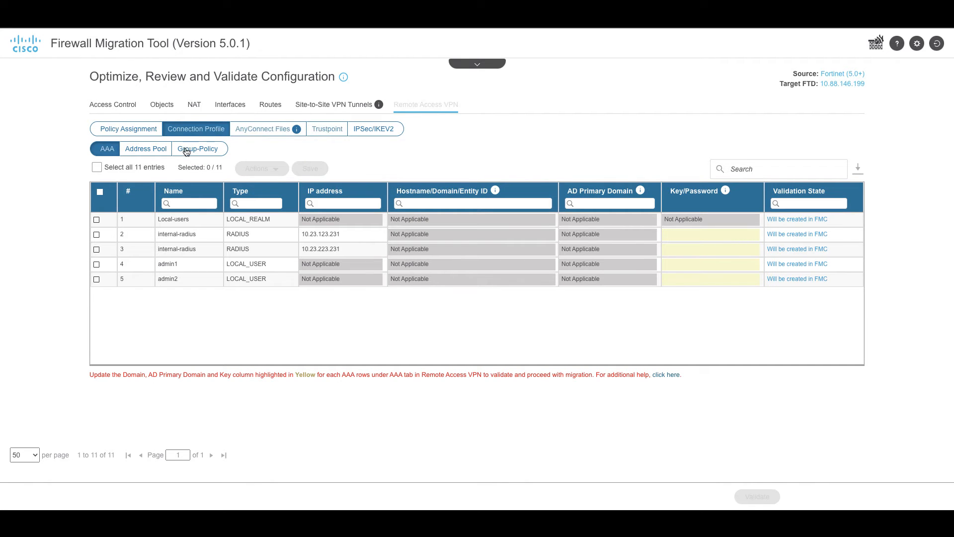
pyautogui.click(96, 234)
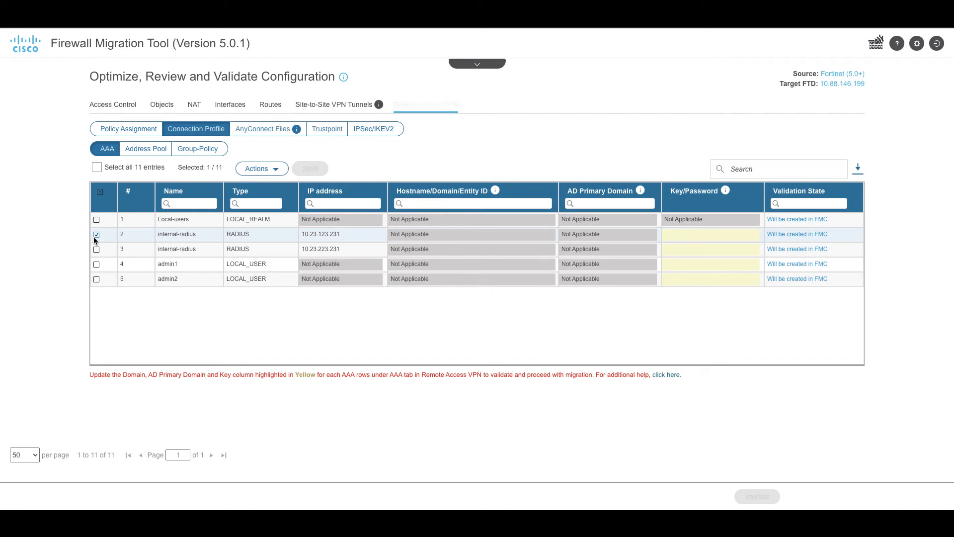
pyautogui.click(268, 171)
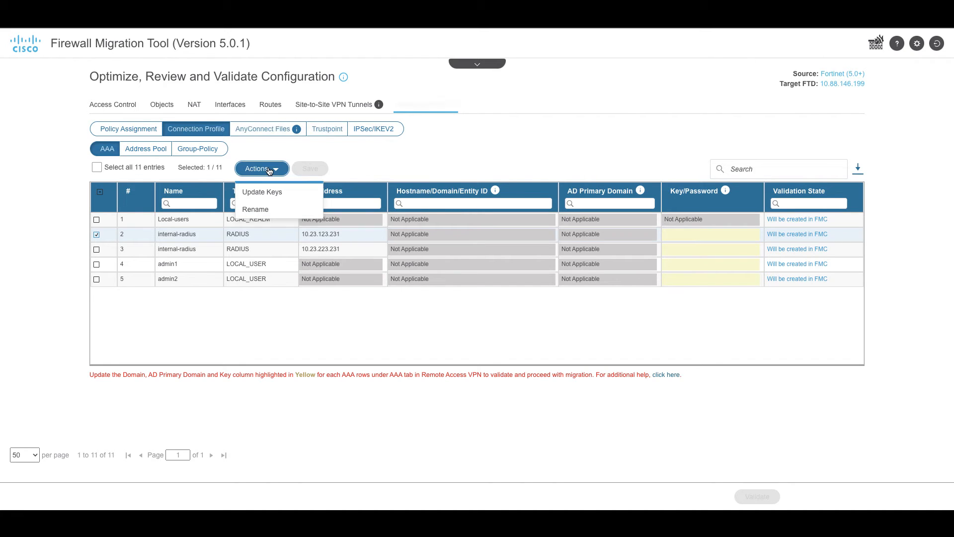
pyautogui.click(268, 196)
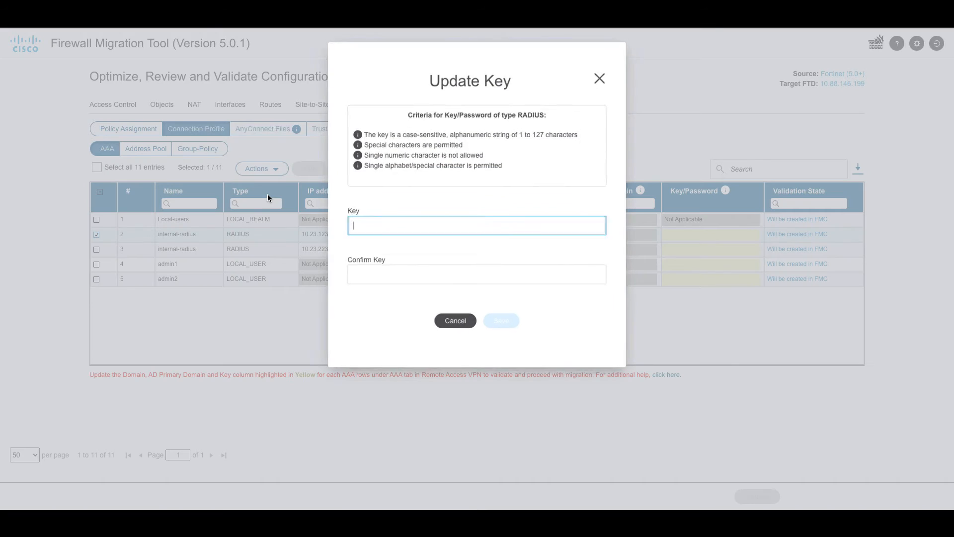
pyautogui.write('cisco')
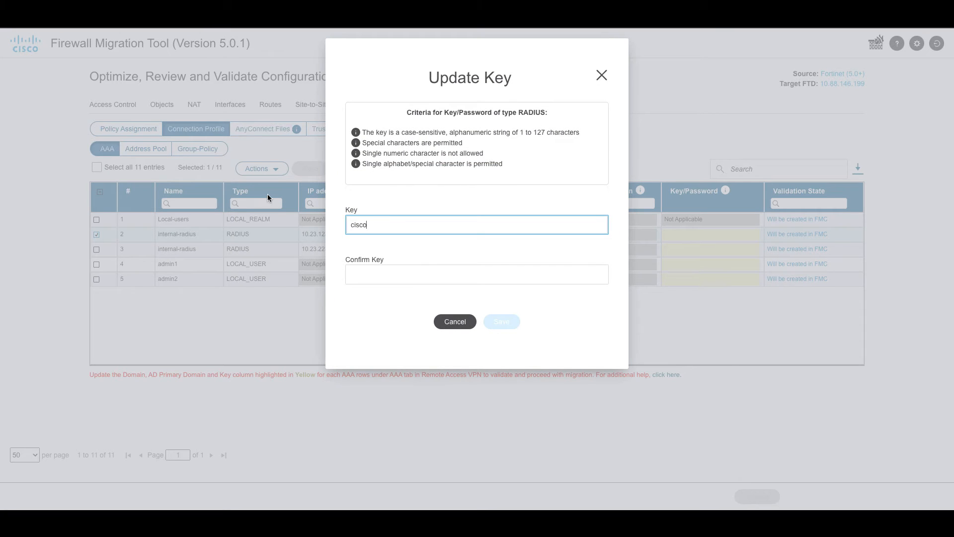
pyautogui.click(366, 276)
pyautogui.write('cisc')
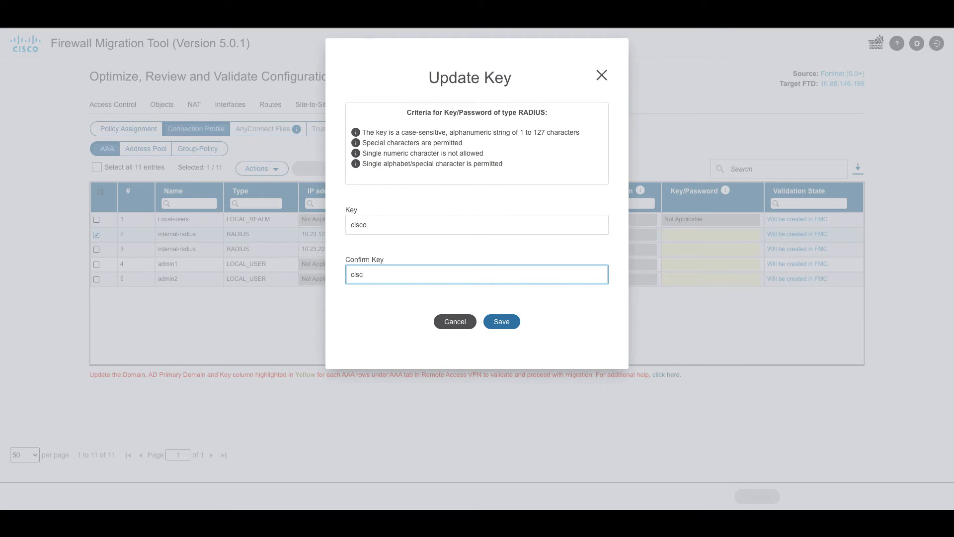
pyautogui.write('o')
pyautogui.click(513, 324)
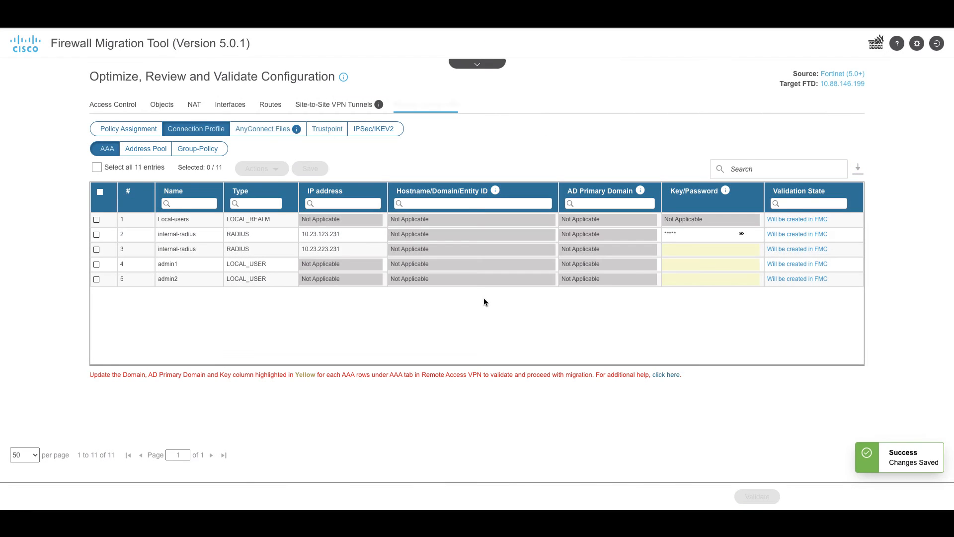
# Step: Enter, confirm and save the key for the internal-radius server at 10.23.223.231
pyautogui.click(97, 250)
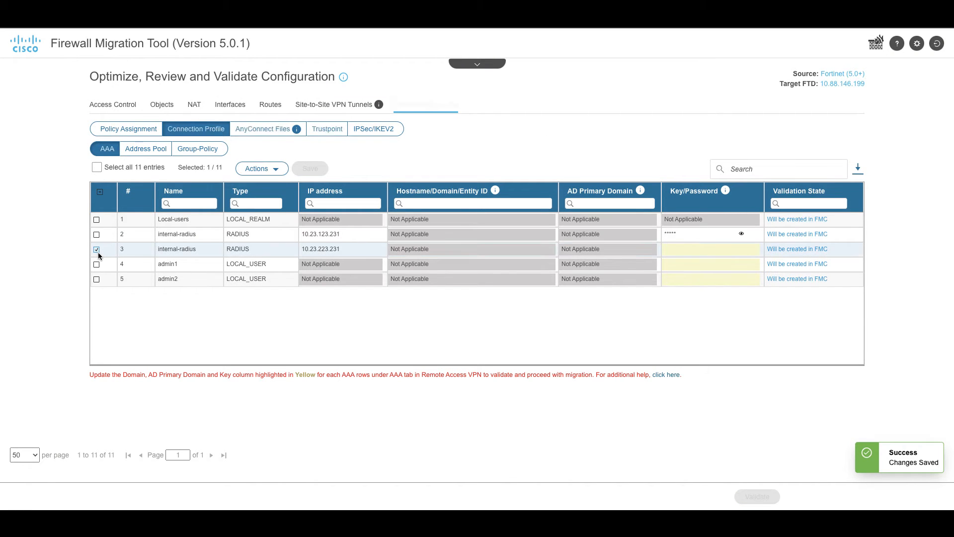
pyautogui.click(260, 169)
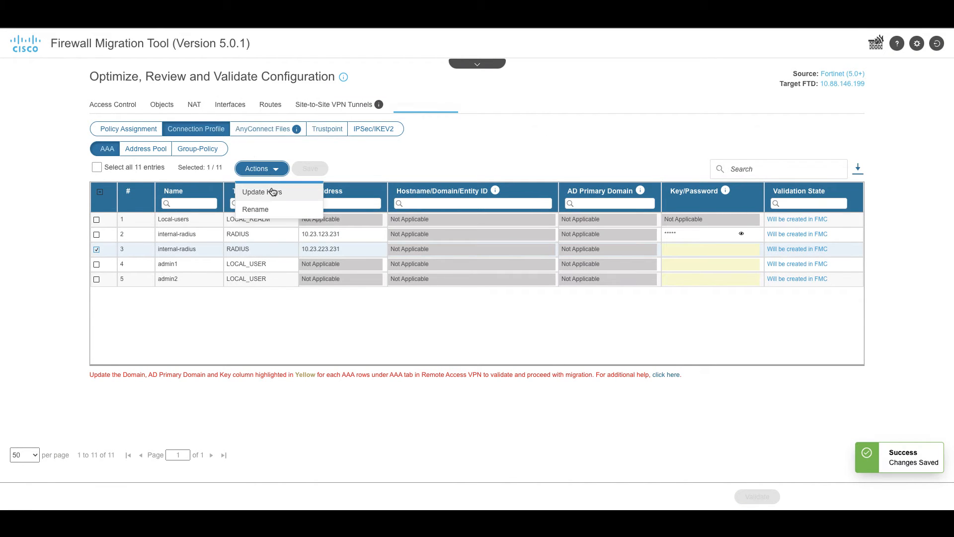
pyautogui.click(273, 192)
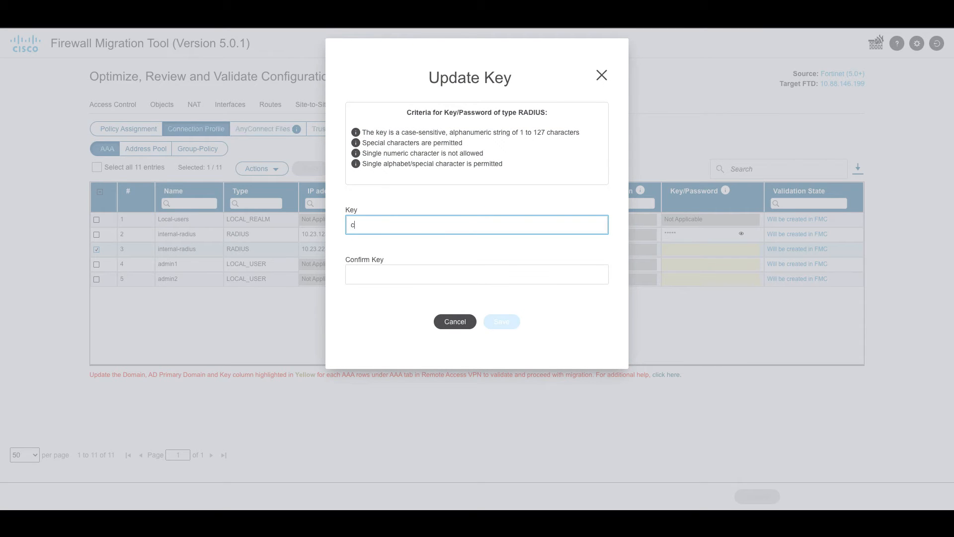
pyautogui.press('Tab')
pyautogui.write('c')
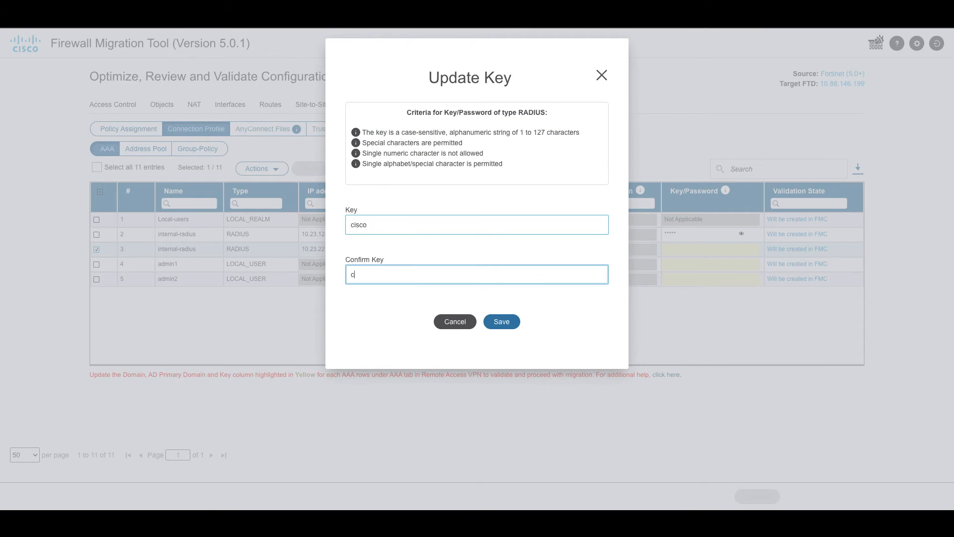
pyautogui.write('isco')
pyautogui.click(502, 322)
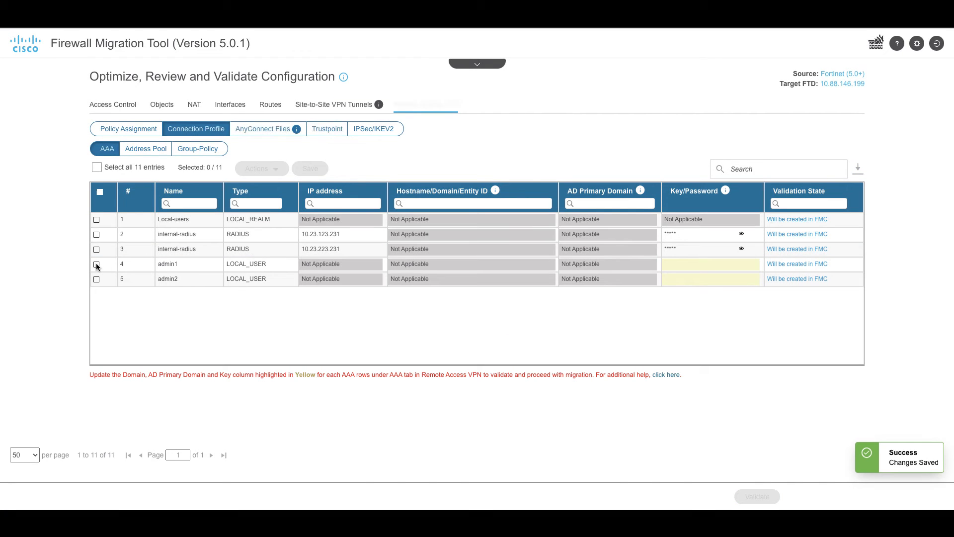
# Step: Set and confirm a password for local user admin1
pyautogui.click(96, 264)
pyautogui.click(259, 168)
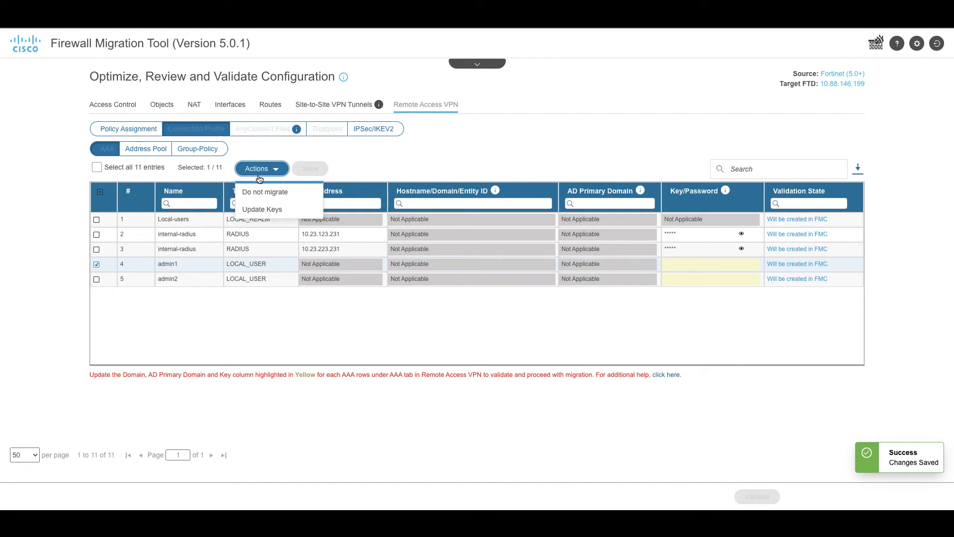
pyautogui.click(257, 209)
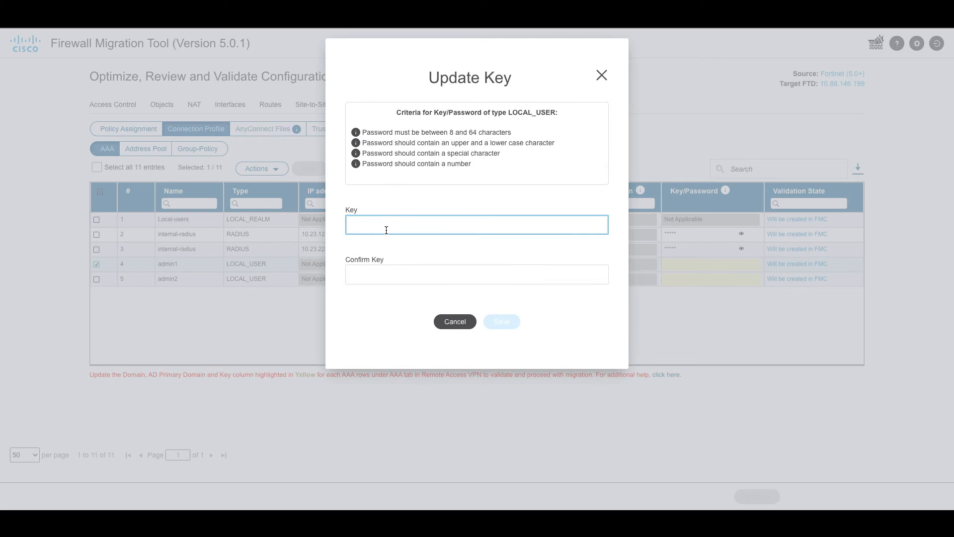
pyautogui.write('Cisco@123')
pyautogui.press('Tab')
pyautogui.write('Ci')
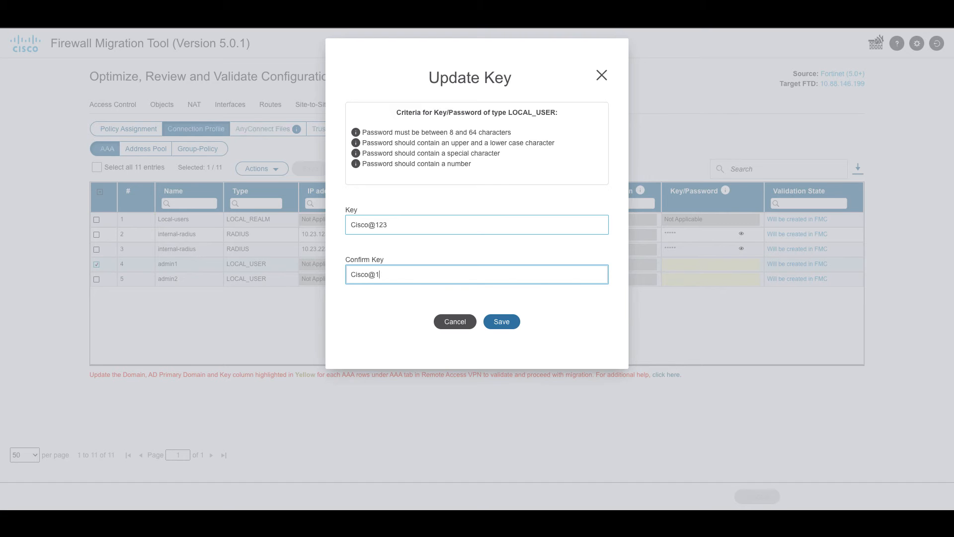
pyautogui.click(499, 322)
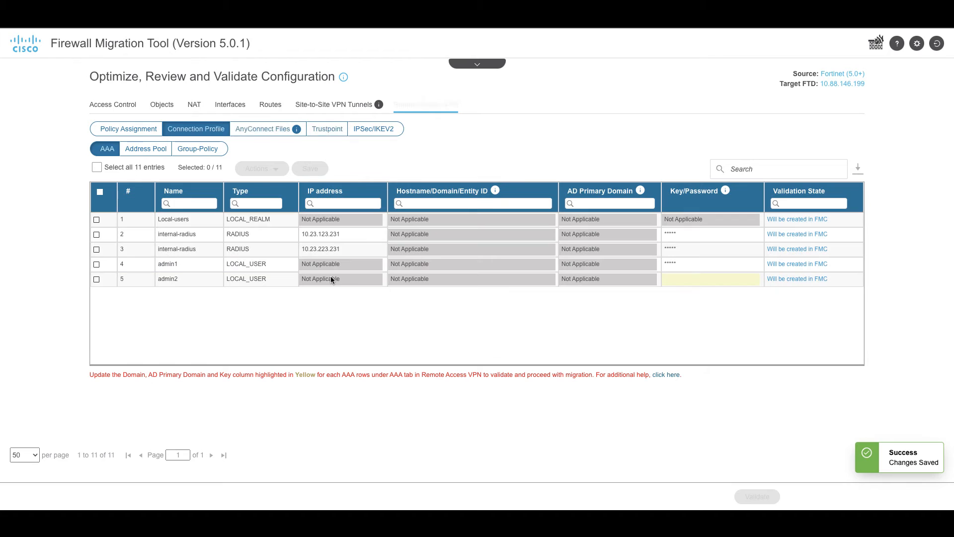
# Step: Set and confirm a password for local user admin2
pyautogui.click(96, 280)
pyautogui.click(257, 171)
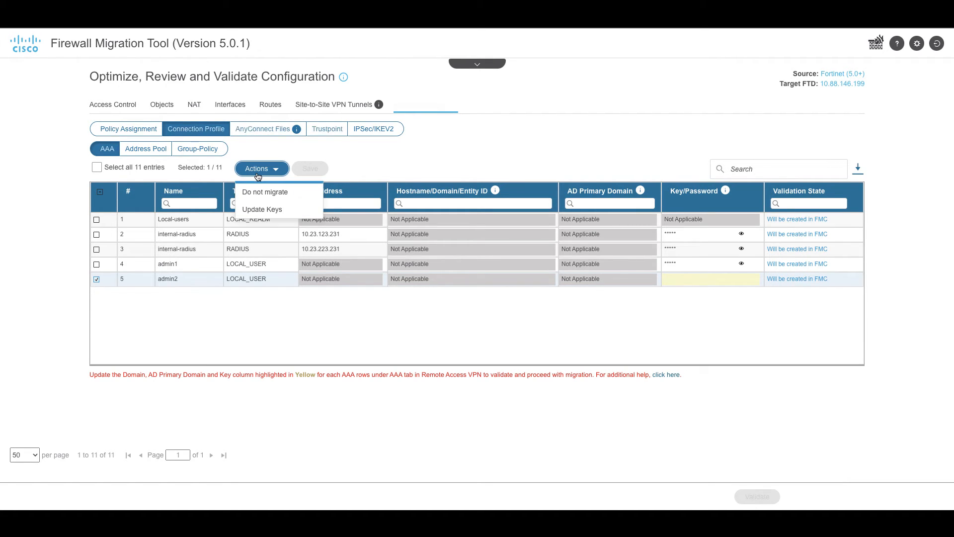
pyautogui.click(251, 208)
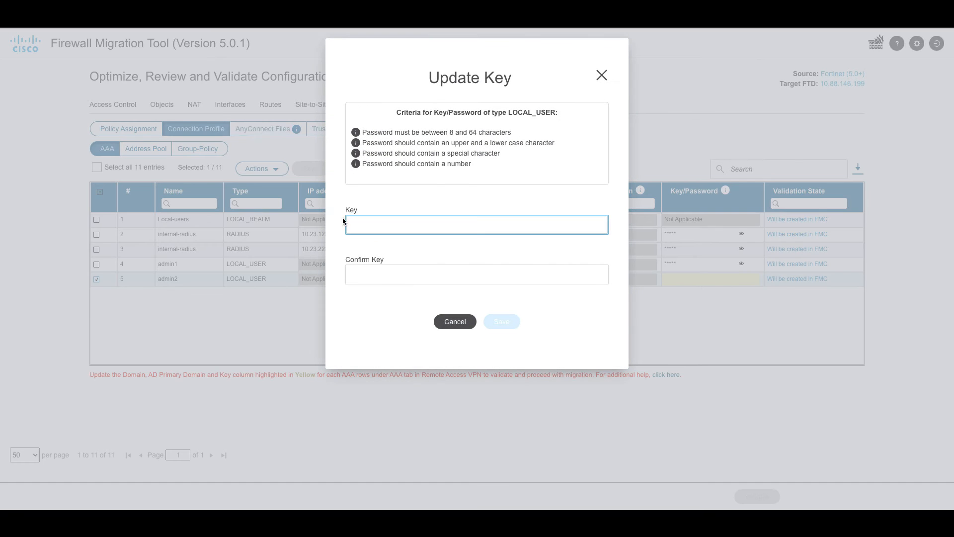
pyautogui.click(350, 234)
pyautogui.write('Cisco@123')
pyautogui.press('Tab')
pyautogui.click(348, 282)
pyautogui.write('Ci')
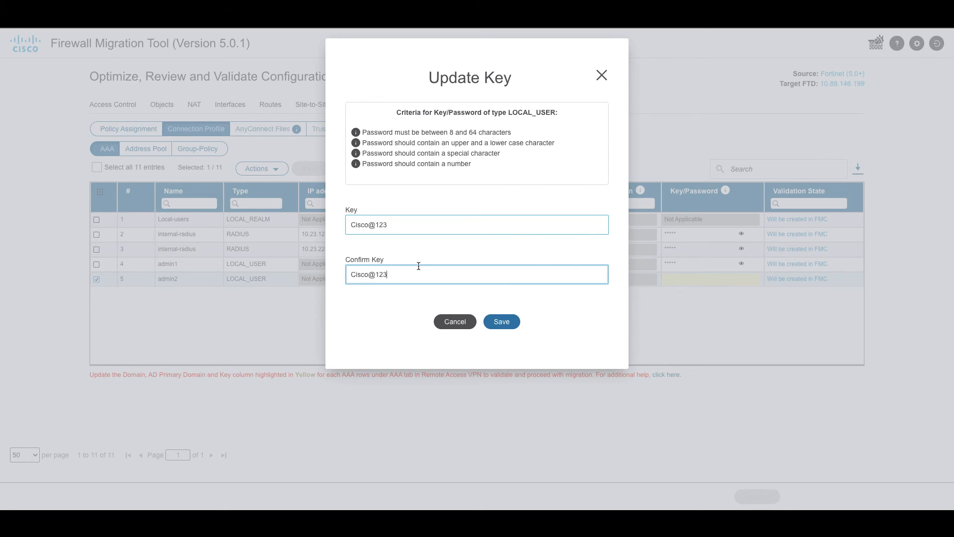
pyautogui.click(498, 320)
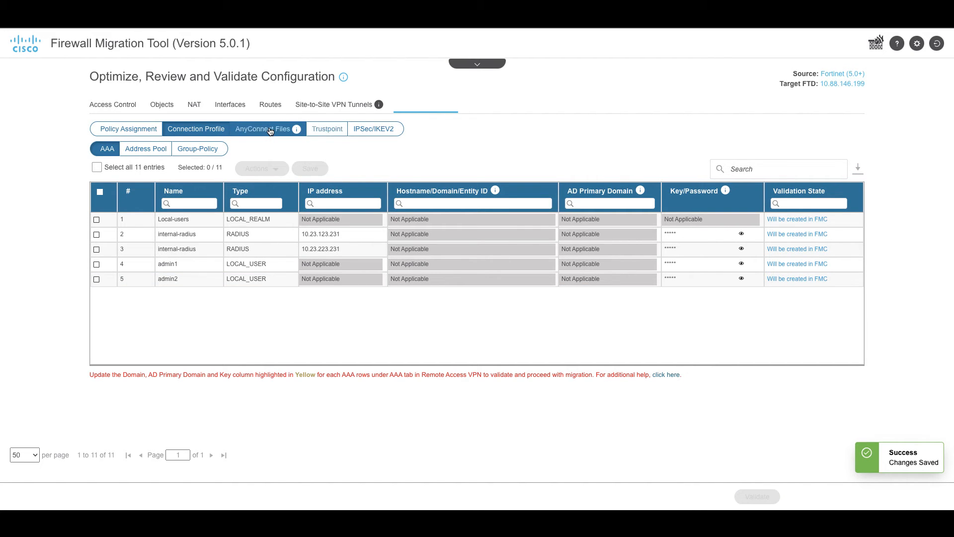
# Step: Select and save anyconnect-win-4.9.06037-webdeploy-k9.pkg as the AnyConnect client package
pyautogui.click(270, 131)
pyautogui.click(505, 200)
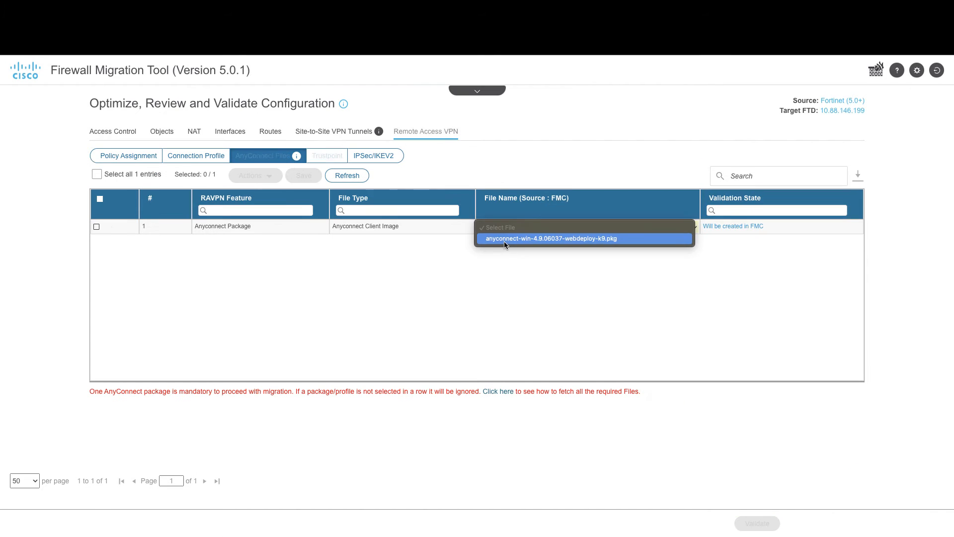
pyautogui.click(504, 239)
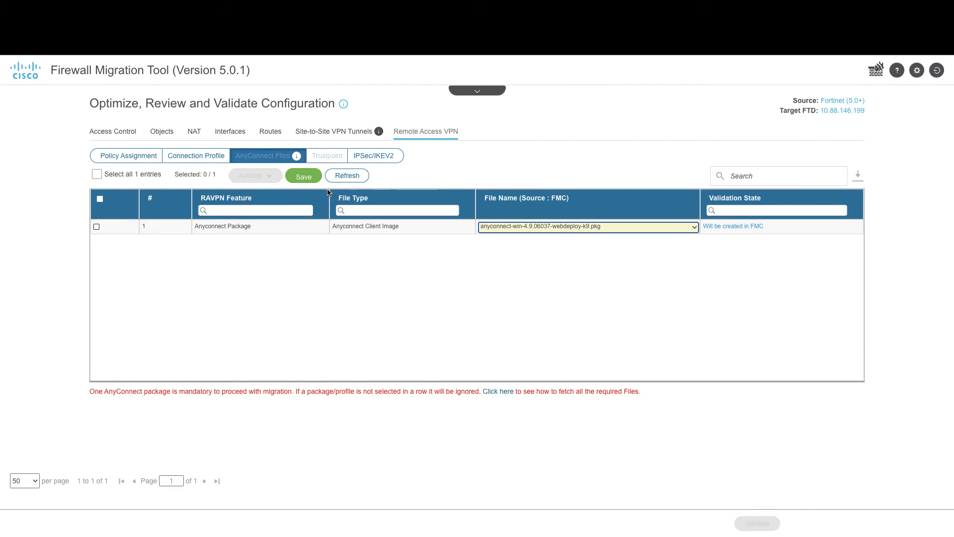
pyautogui.click(303, 178)
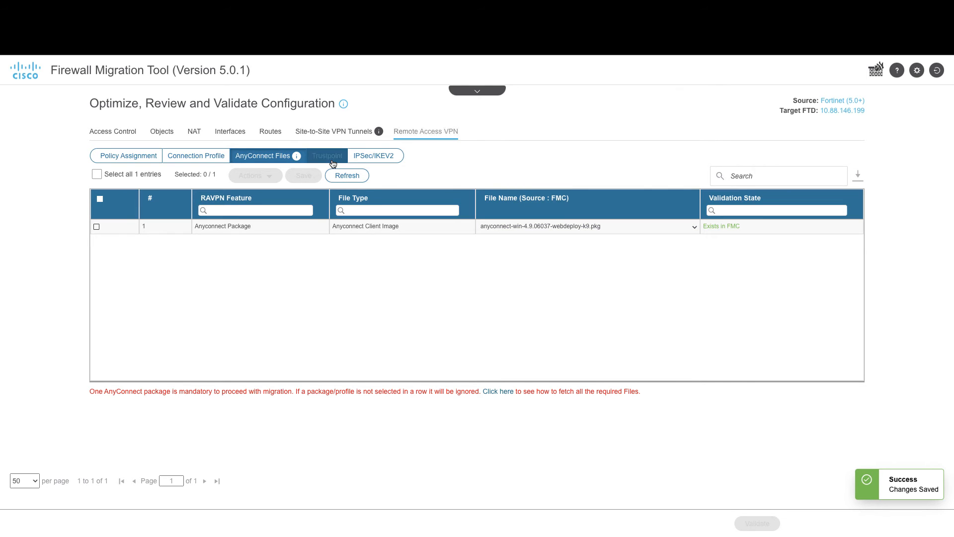
pyautogui.click(332, 160)
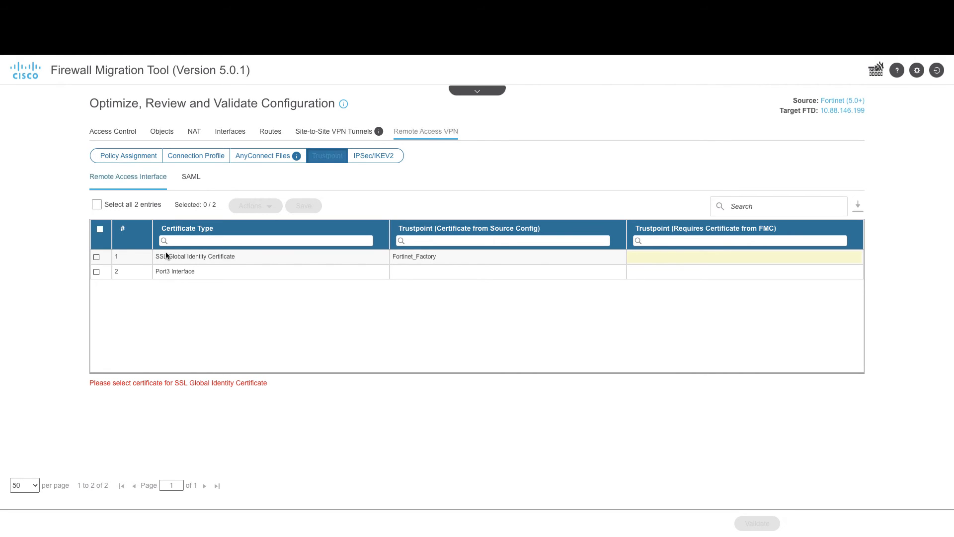
# Step: Assign CERT_LOCAL as the trustpoint for the SSL Global Identity Certificate
pyautogui.click(96, 256)
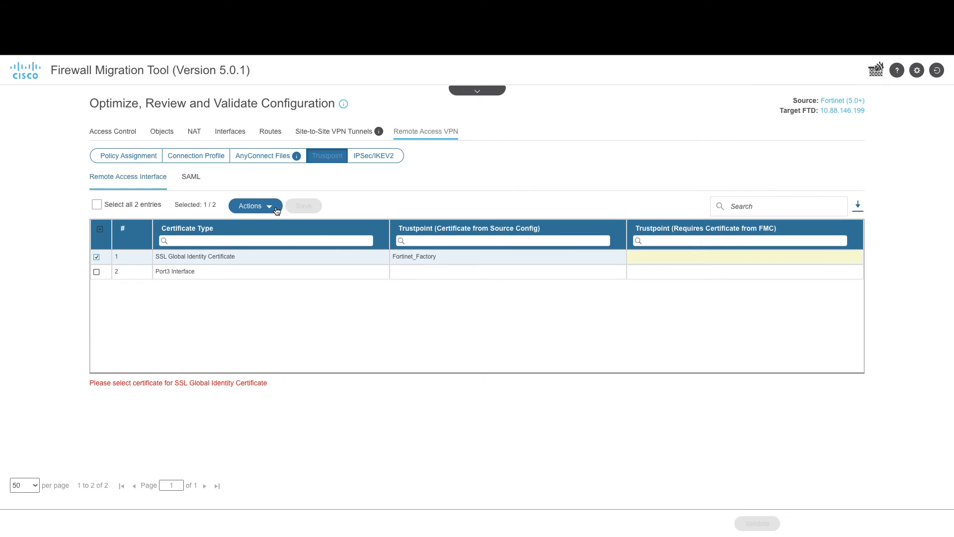
pyautogui.click(275, 208)
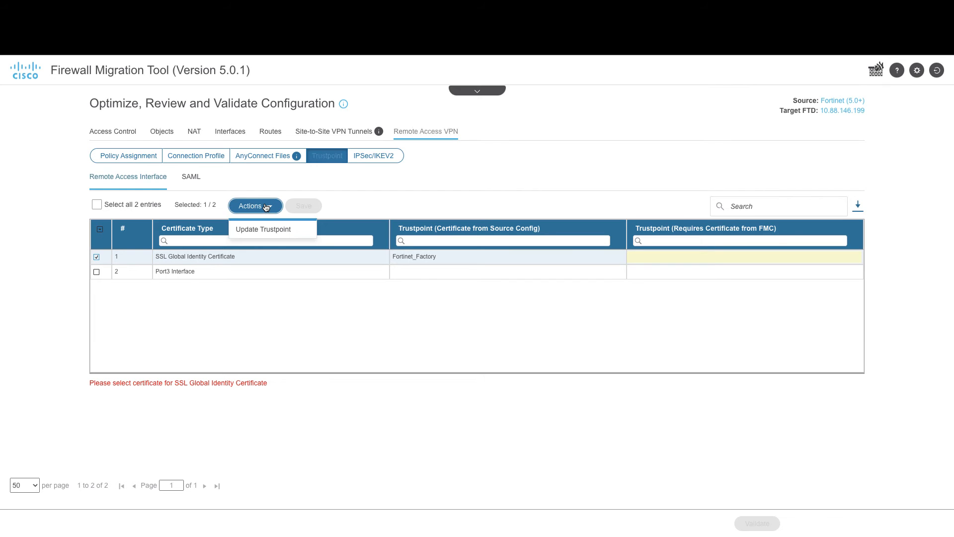
pyautogui.click(264, 229)
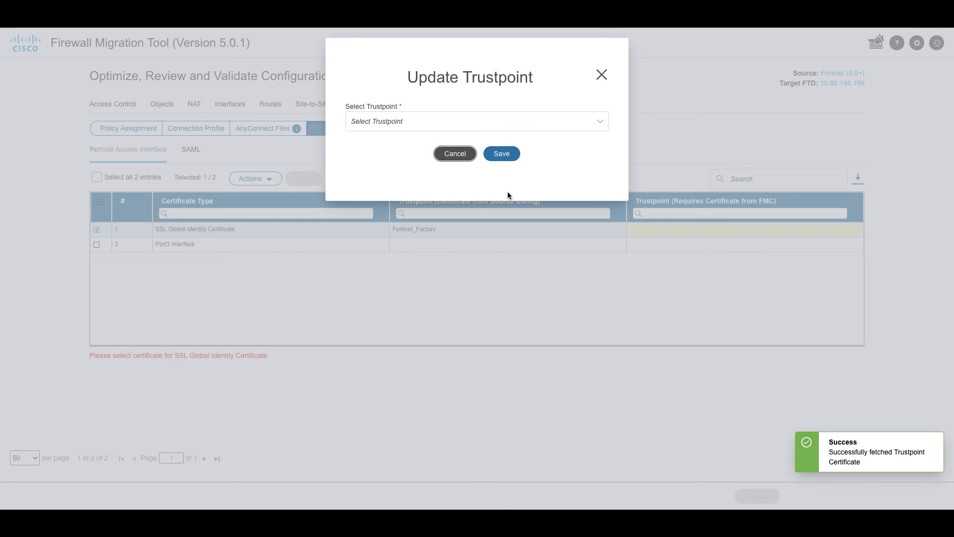
pyautogui.click(434, 122)
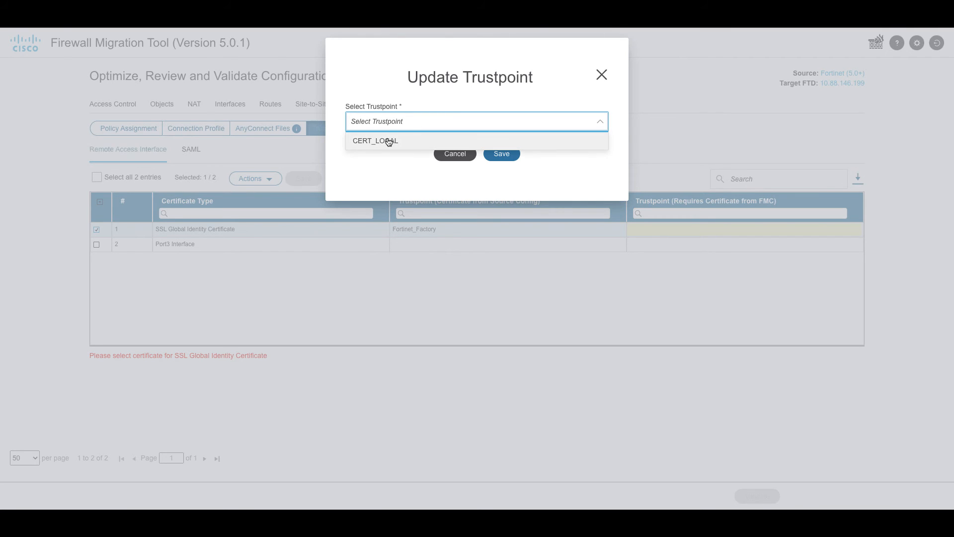
pyautogui.click(388, 141)
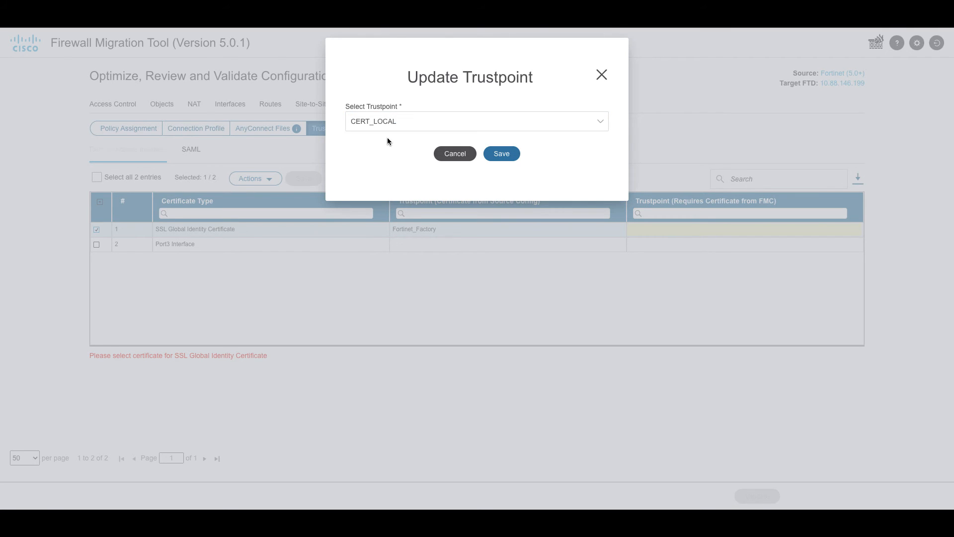
pyautogui.click(497, 156)
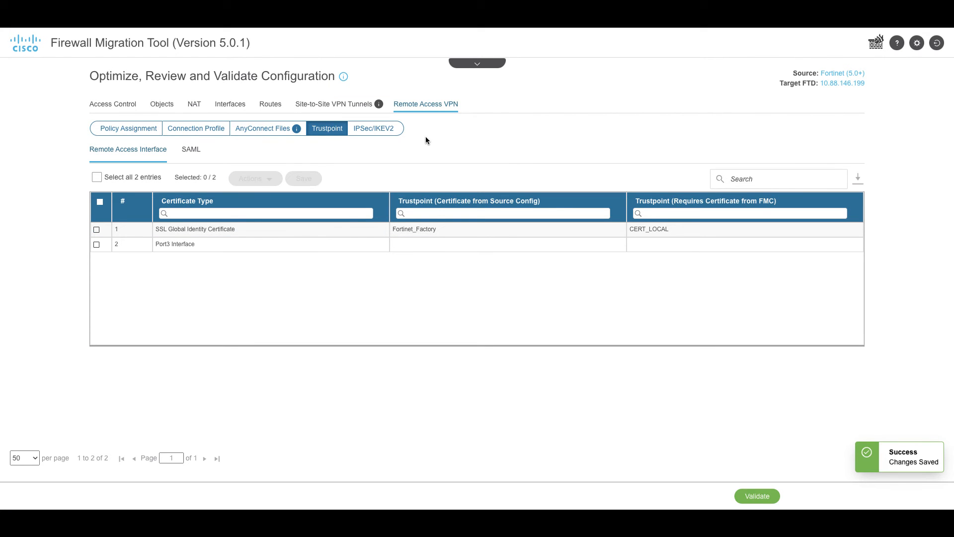
pyautogui.click(376, 128)
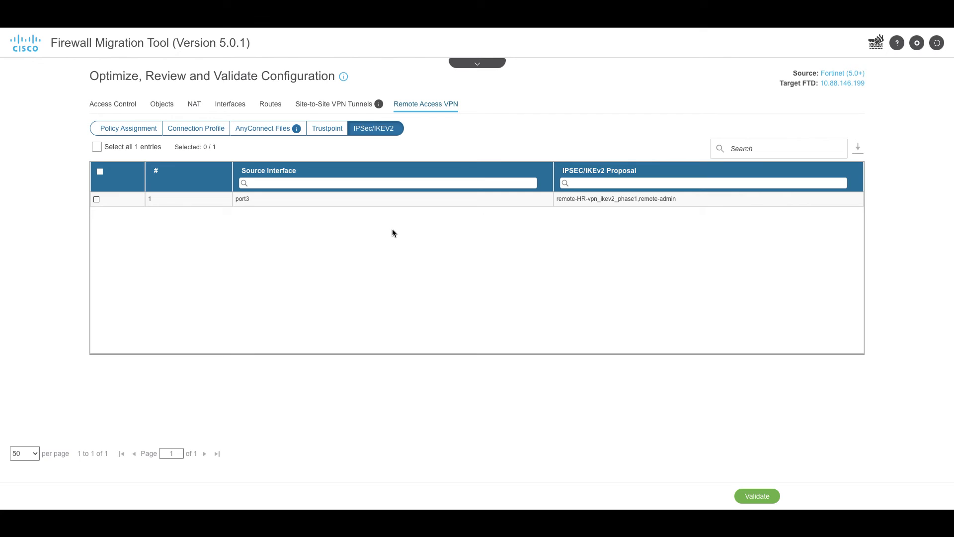
# Step: Refresh the IKEv2 proposals, validate and push the migration to FMC, then download and open the report
pyautogui.click(376, 128)
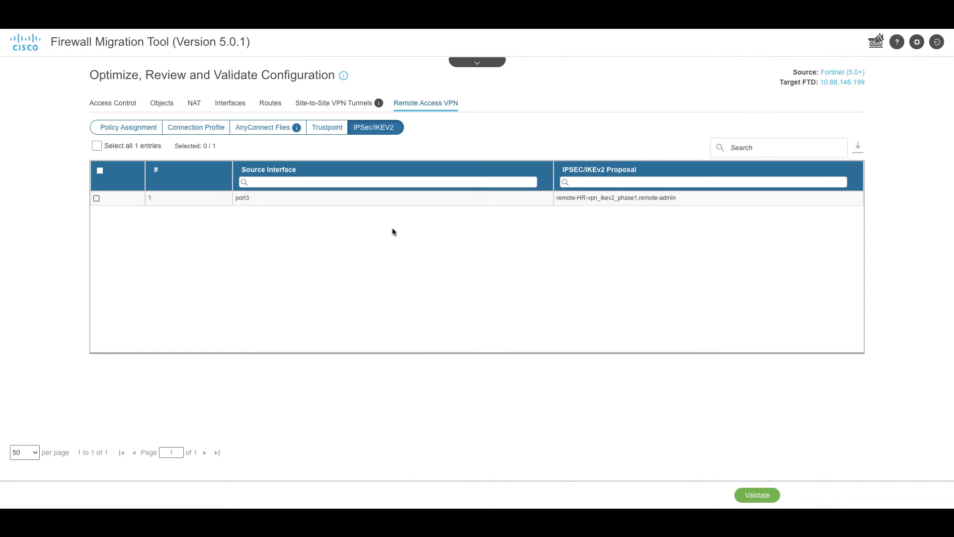
pyautogui.click(758, 496)
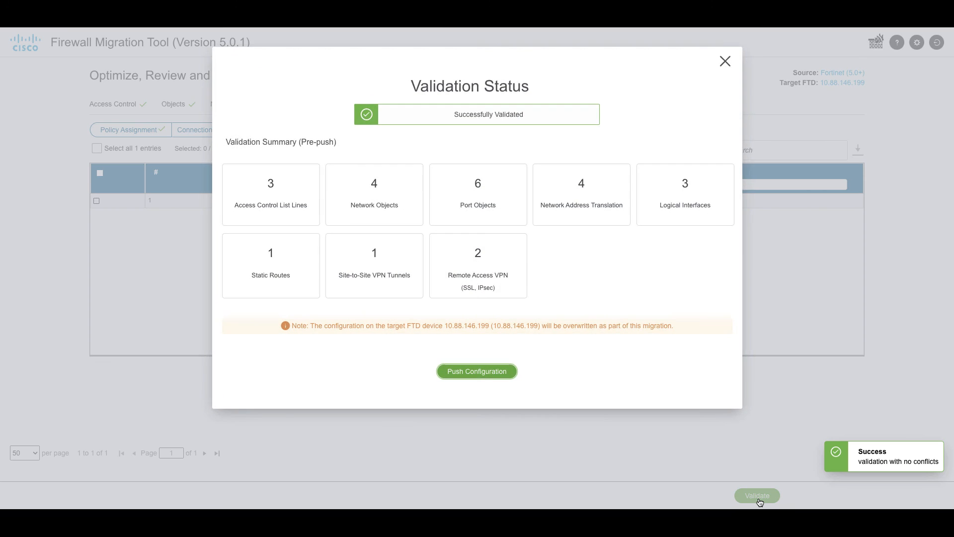
pyautogui.click(479, 375)
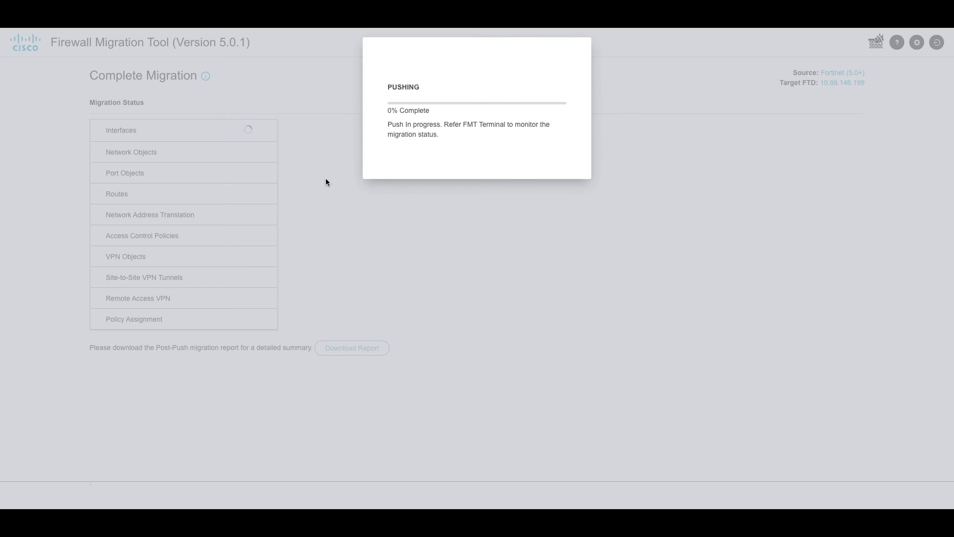
pyautogui.click(355, 394)
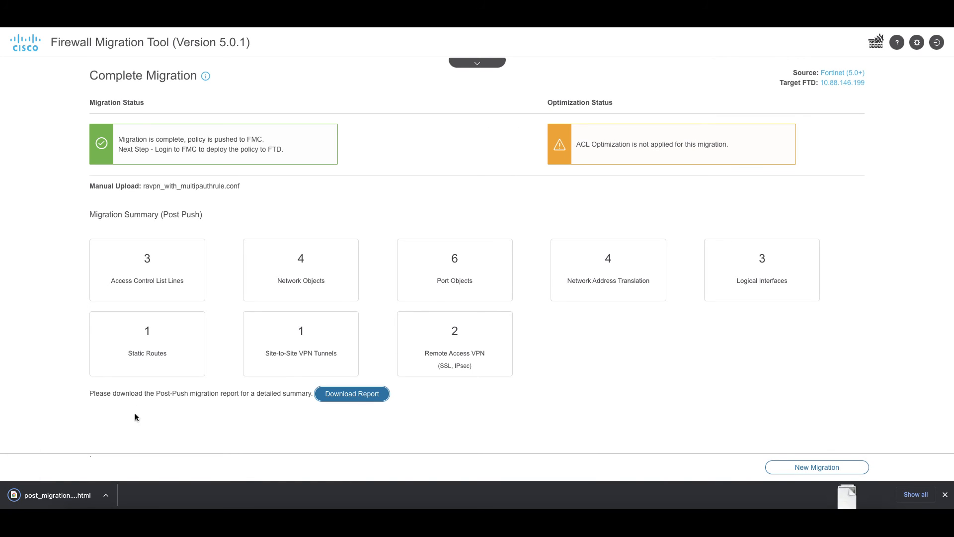
pyautogui.click(57, 494)
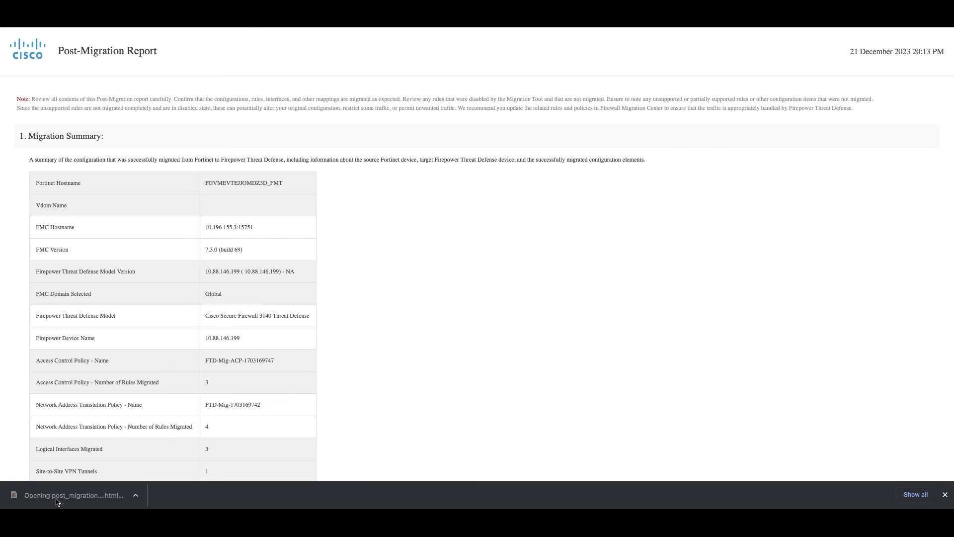
# Step: Read through the Post-Migration Report's summary down to End of Report
pyautogui.scroll(-2, 280, 386)
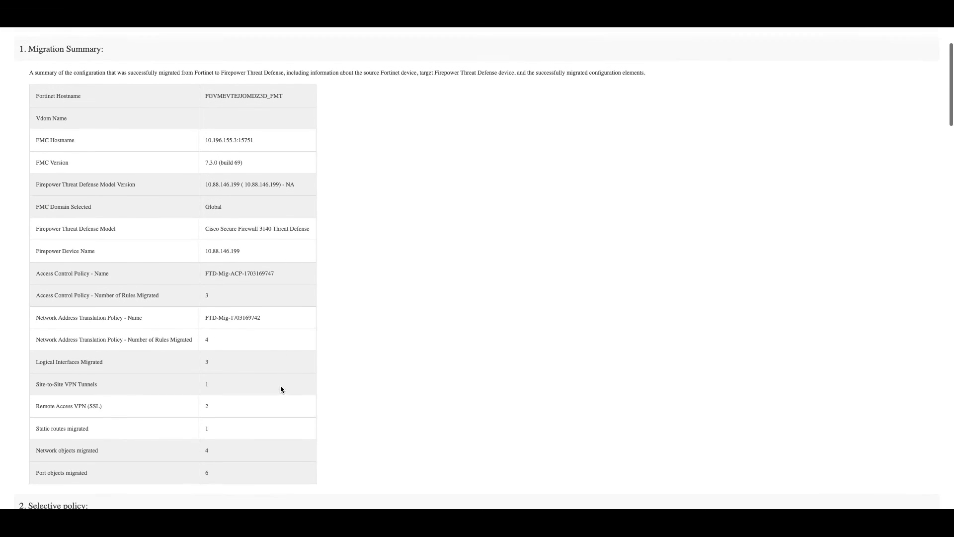
pyautogui.scroll(-5, 280, 389)
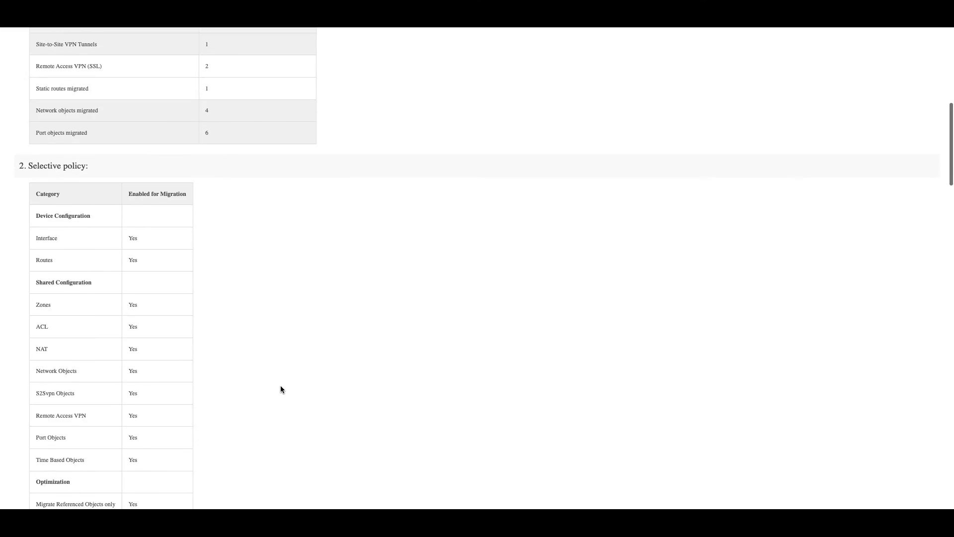
pyautogui.scroll(6, 280, 389)
pyautogui.scroll(-6, 280, 389)
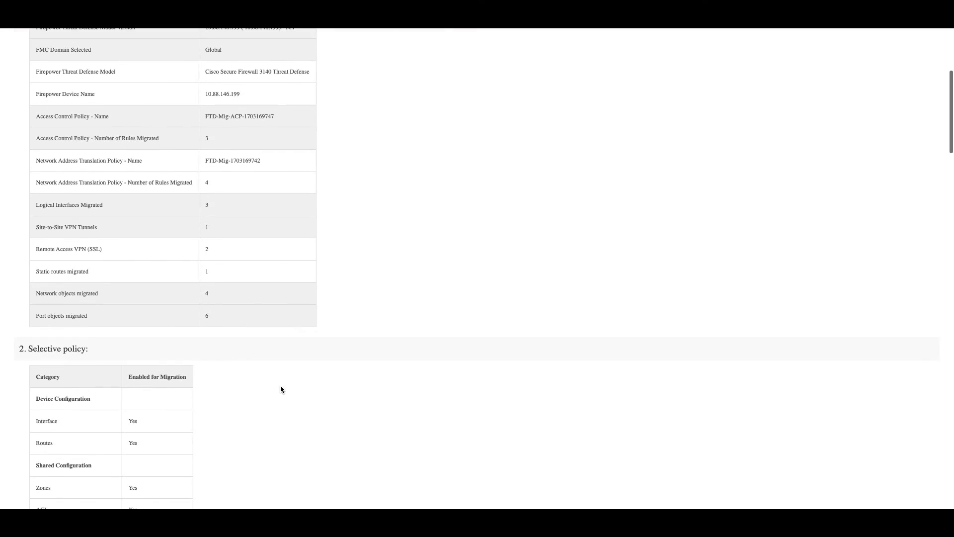
pyautogui.scroll(-6, 280, 389)
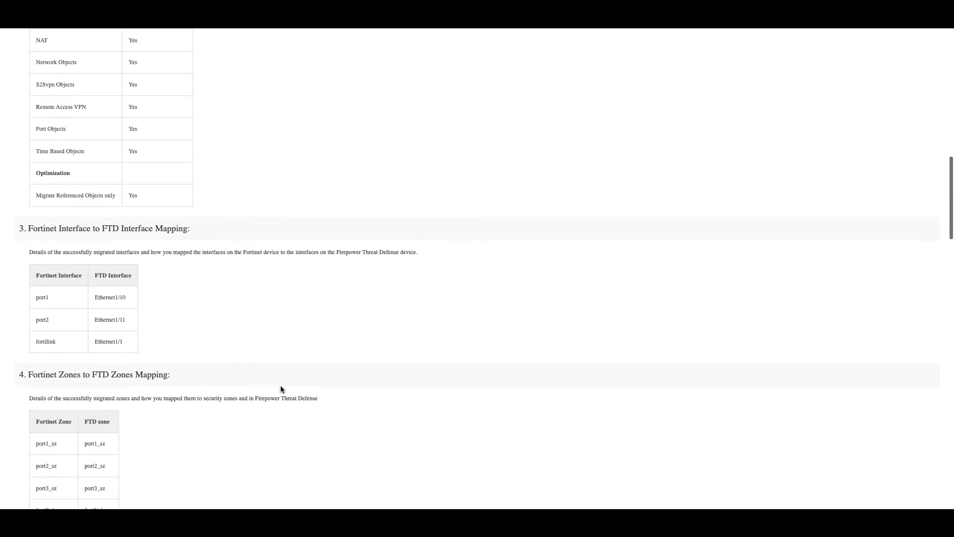
pyautogui.scroll(-6, 281, 386)
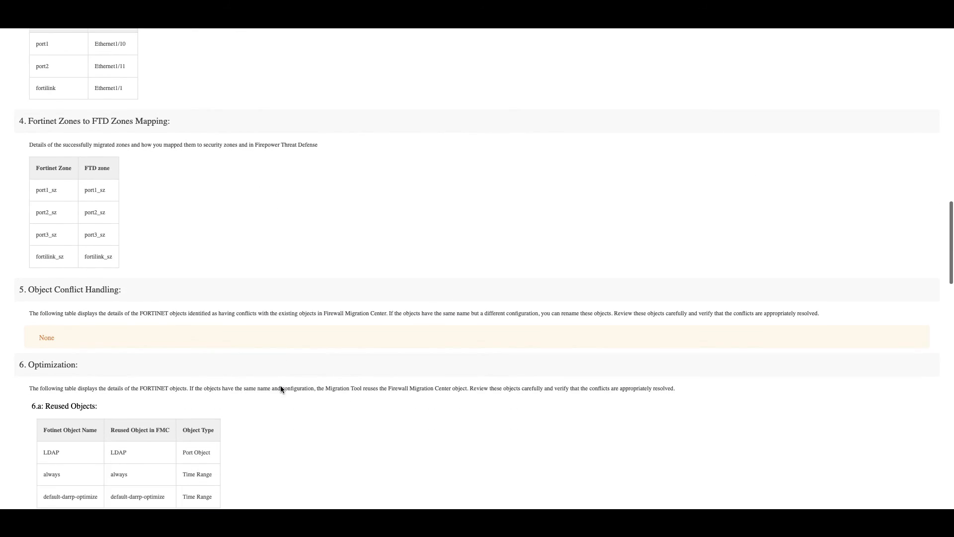
pyautogui.scroll(-5, 281, 386)
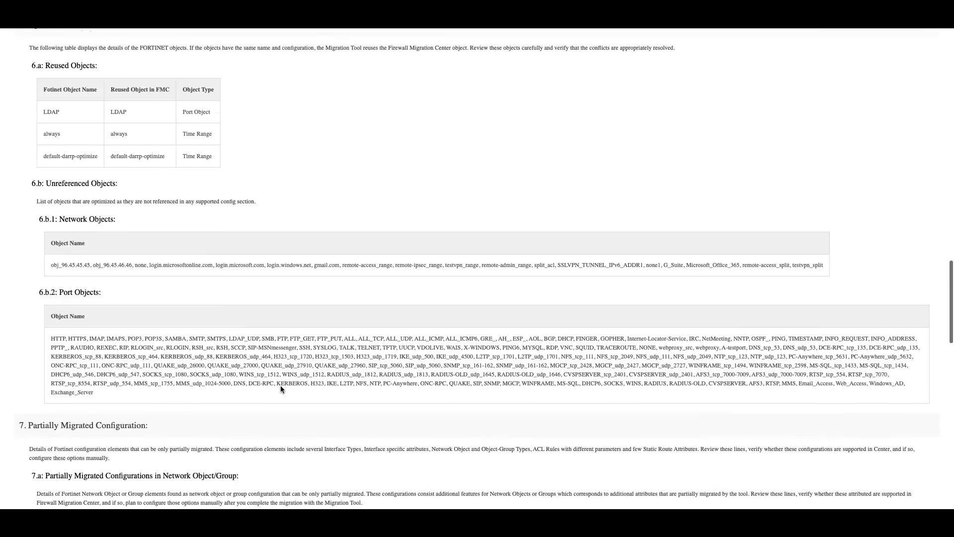
pyautogui.scroll(-15, 280, 386)
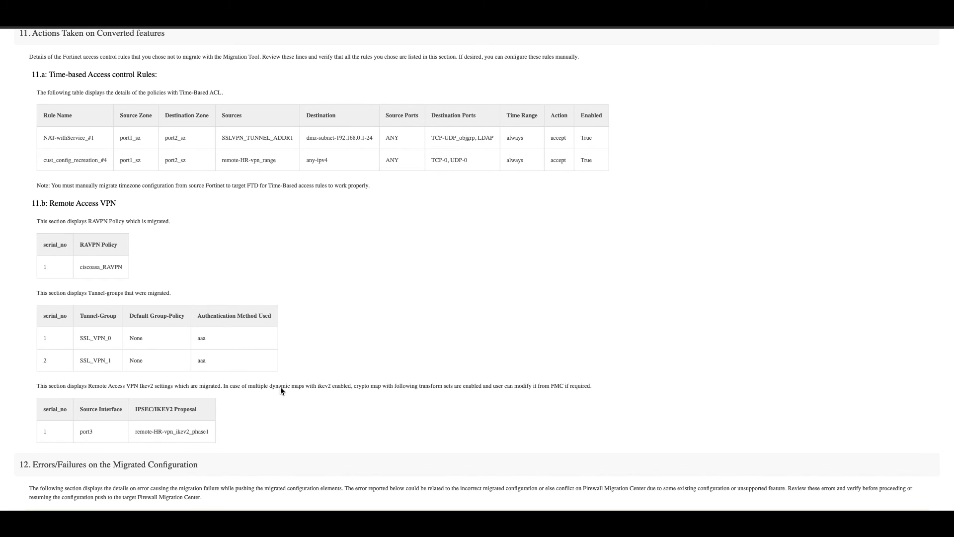
pyautogui.scroll(-1, 280, 386)
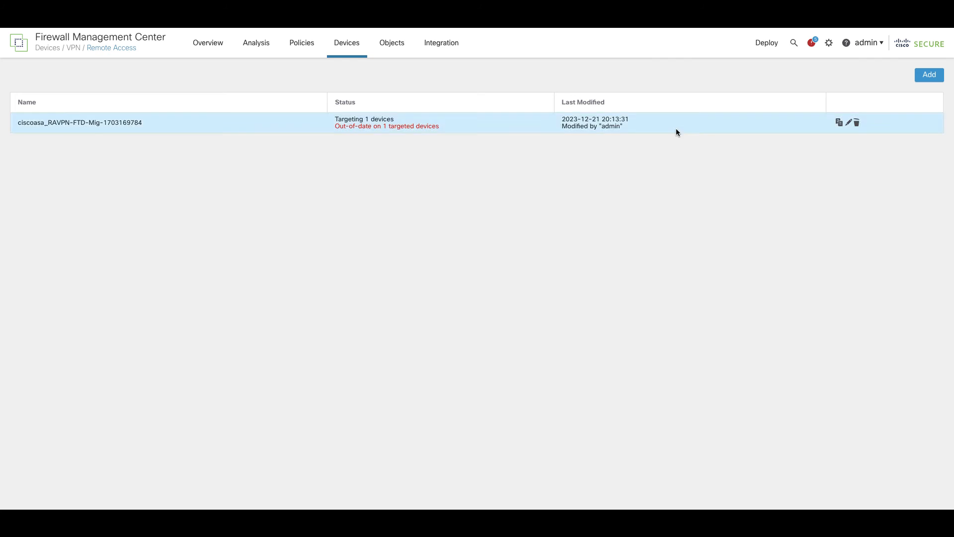
# Step: Review the ciscoasa_RAVPN policy's access interfaces and its anyconnect-win-4.9.06037-webdeploy-k9.pkg client image
pyautogui.click(849, 125)
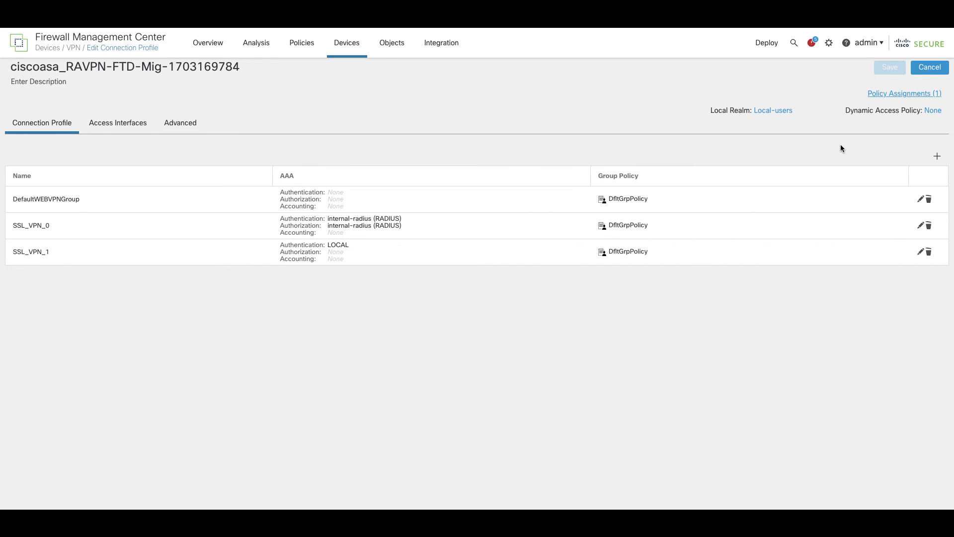
pyautogui.click(115, 125)
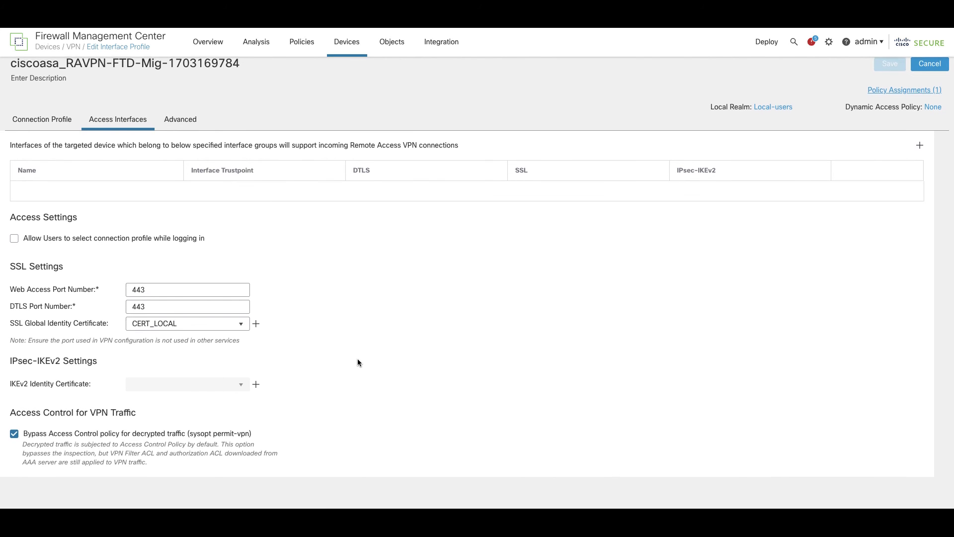
pyautogui.click(180, 123)
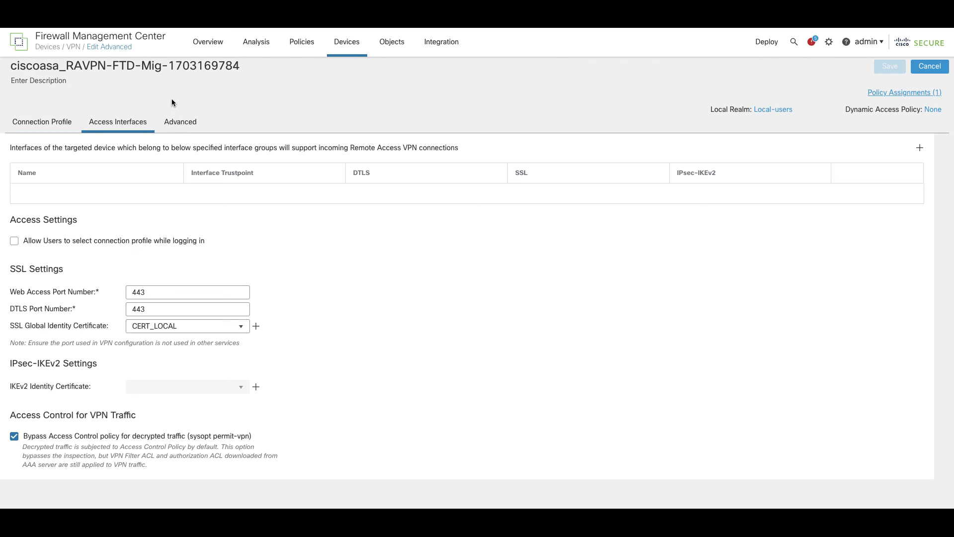
pyautogui.click(179, 127)
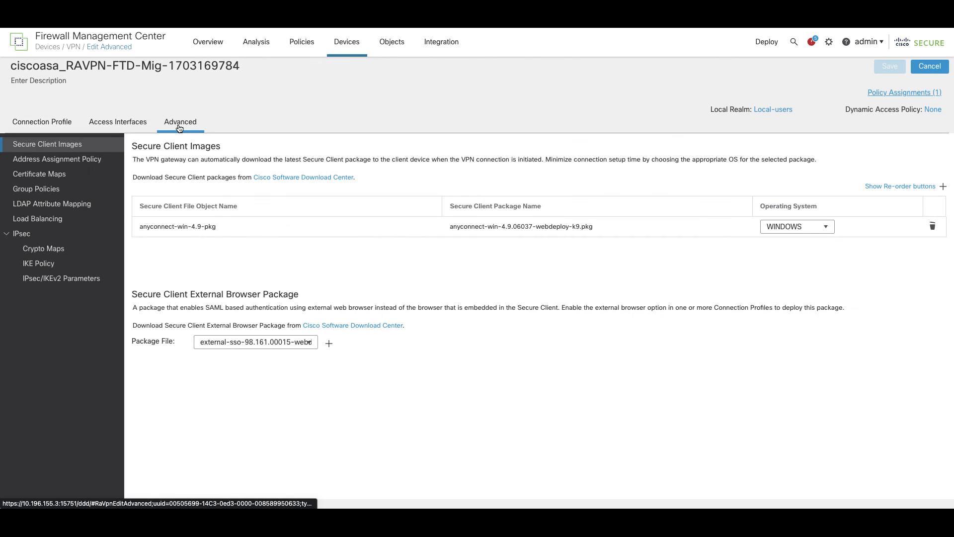